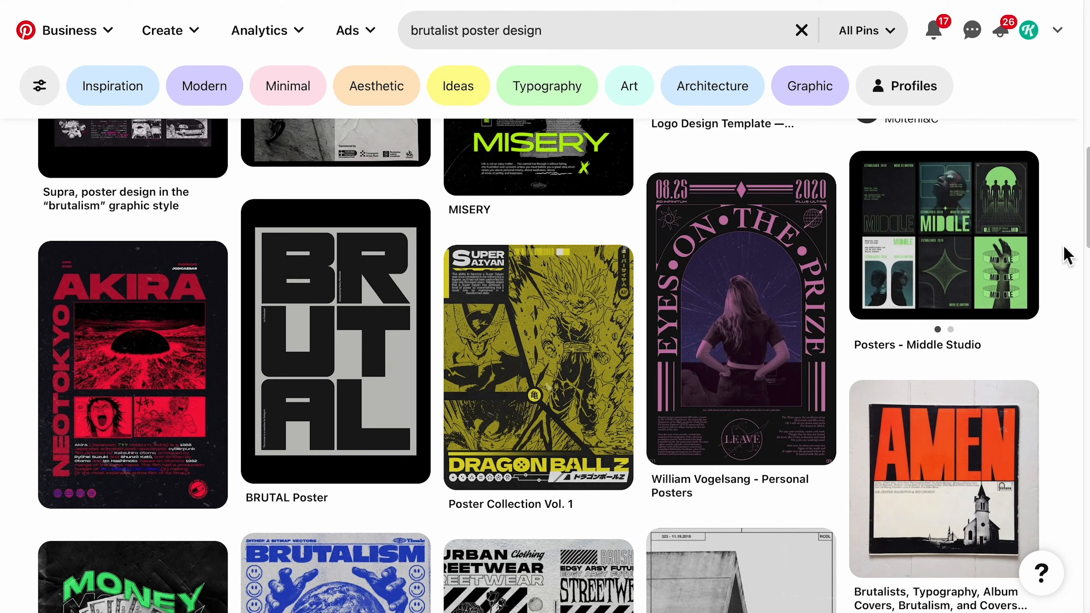
# Step: Browse the Pinterest reference results for brutalist poster design
pyautogui.scroll(-4, 1066, 255)
pyautogui.scroll(-3, 1066, 253)
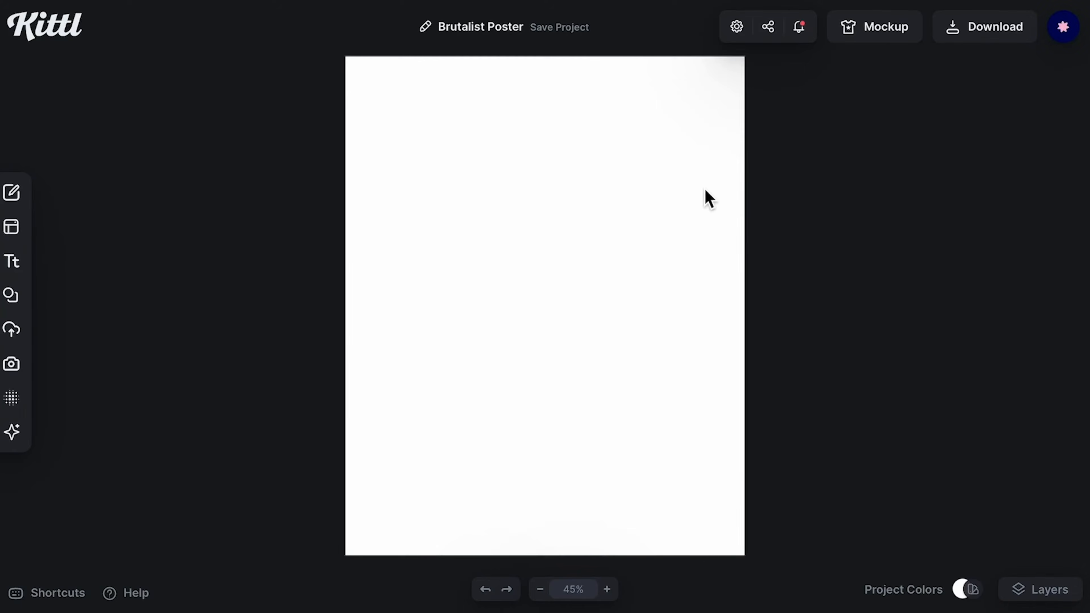
pyautogui.click(680, 208)
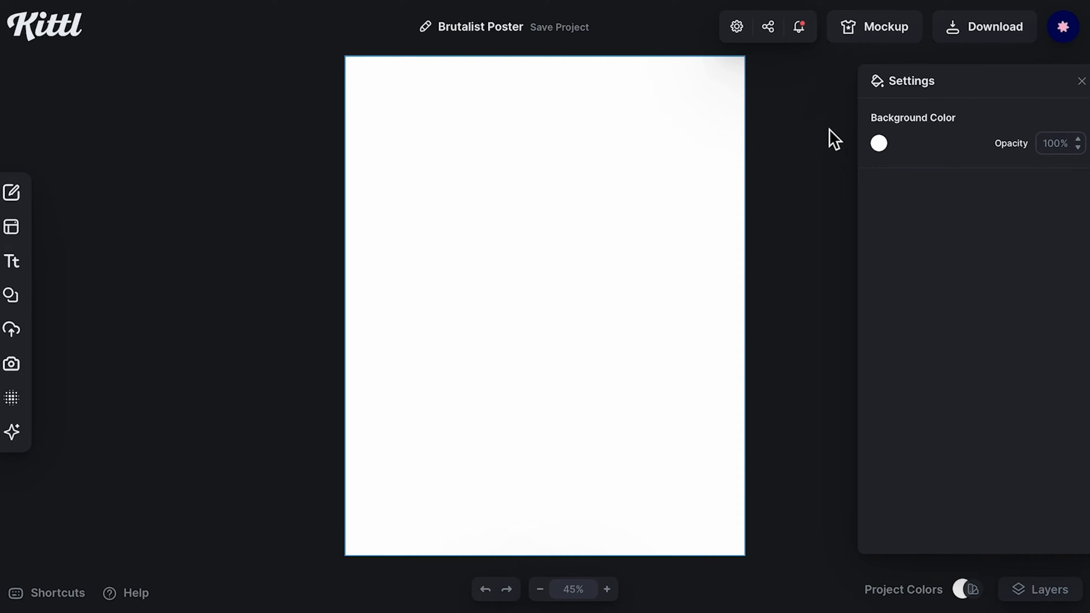
# Step: Set the poster's background colour to near-black 0e0e0e
pyautogui.click(887, 150)
pyautogui.moveTo(793, 207); pyautogui.dragTo(639, 316)
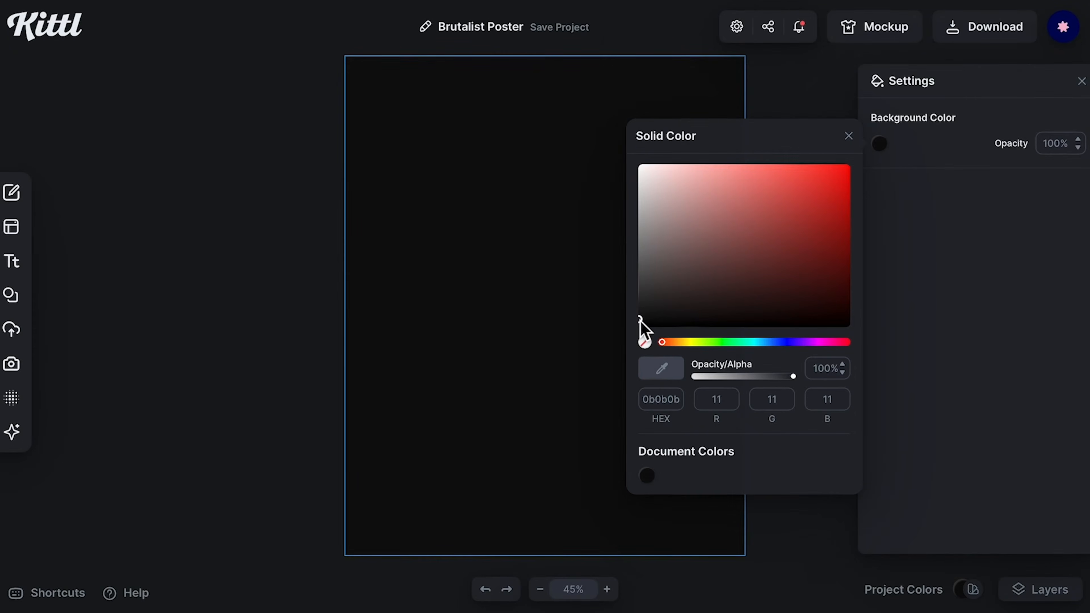
pyautogui.click(461, 351)
pyautogui.click(254, 323)
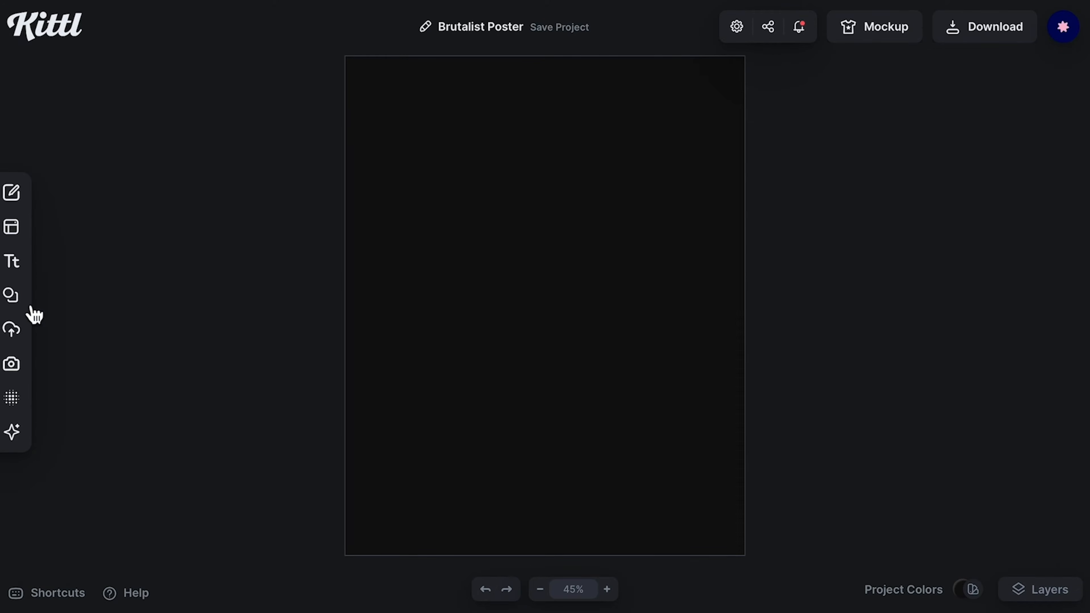
# Step: Add a square shape and stretch it into a wide bar across the lower part of the poster
pyautogui.click(12, 300)
pyautogui.click(90, 397)
pyautogui.moveTo(550, 307); pyautogui.dragTo(440, 472)
pyautogui.moveTo(502, 506); pyautogui.dragTo(725, 503)
pyautogui.click(839, 268)
# Step: Add a second square and enlarge it into a large block in the upper-left area
pyautogui.click(101, 401)
pyautogui.moveTo(479, 236); pyautogui.dragTo(362, 125)
pyautogui.moveTo(506, 232); pyautogui.dragTo(506, 312)
pyautogui.moveTo(609, 209); pyautogui.dragTo(648, 168)
# Step: Add a third square, place it right of the large block and resize it into a tall narrow rectangle
pyautogui.click(101, 395)
pyautogui.moveTo(614, 322); pyautogui.dragTo(793, 345)
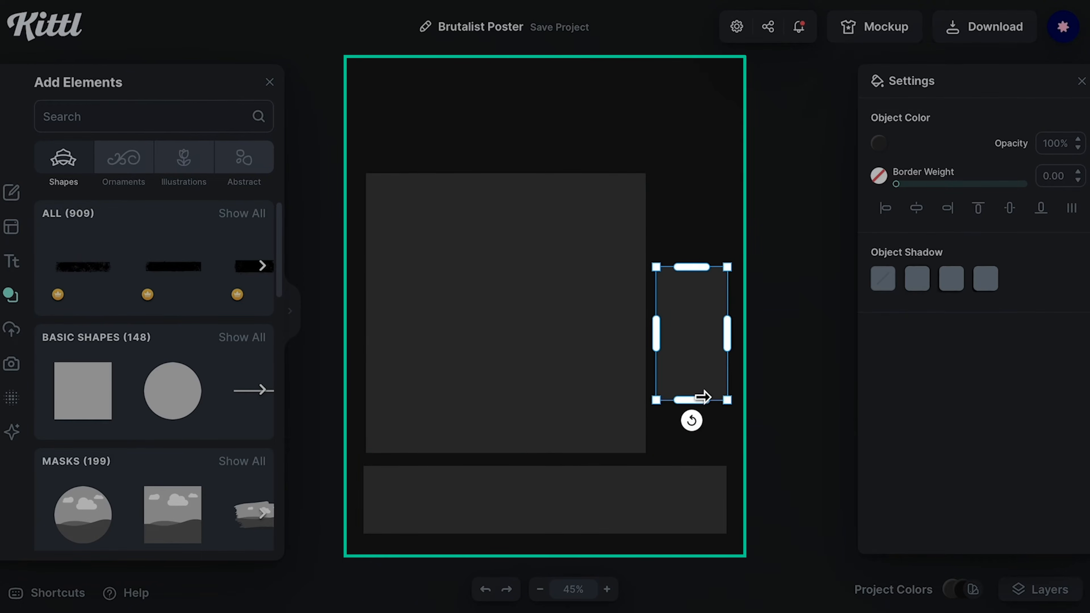
pyautogui.click(611, 369)
pyautogui.click(646, 172)
pyautogui.click(642, 178)
pyautogui.moveTo(646, 175); pyautogui.dragTo(632, 192)
pyautogui.click(669, 339)
pyautogui.moveTo(658, 364); pyautogui.dragTo(642, 365)
pyautogui.keyDown('shift'); pyautogui.click(660, 490); pyautogui.keyUp('shift')
pyautogui.click(947, 208)
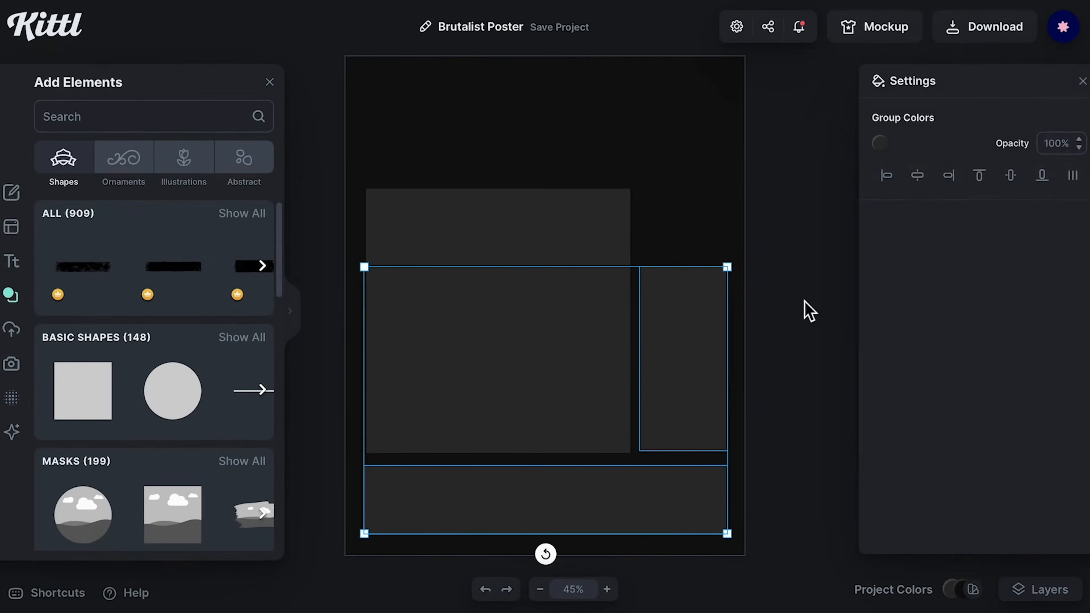
# Step: Align the rectangles so the narrow rectangle's bottom and left edges line up with the large block and bar
pyautogui.click(803, 310)
pyautogui.click(697, 314)
pyautogui.moveTo(683, 316); pyautogui.dragTo(683, 319)
pyautogui.click(696, 267)
pyautogui.click(541, 324)
pyautogui.keyDown('shift'); pyautogui.click(557, 487); pyautogui.keyUp('shift')
pyautogui.click(886, 175)
pyautogui.click(782, 238)
pyautogui.click(683, 344)
pyautogui.keyDown('shift'); pyautogui.click(600, 339); pyautogui.keyUp('shift')
pyautogui.click(1041, 176)
pyautogui.click(790, 335)
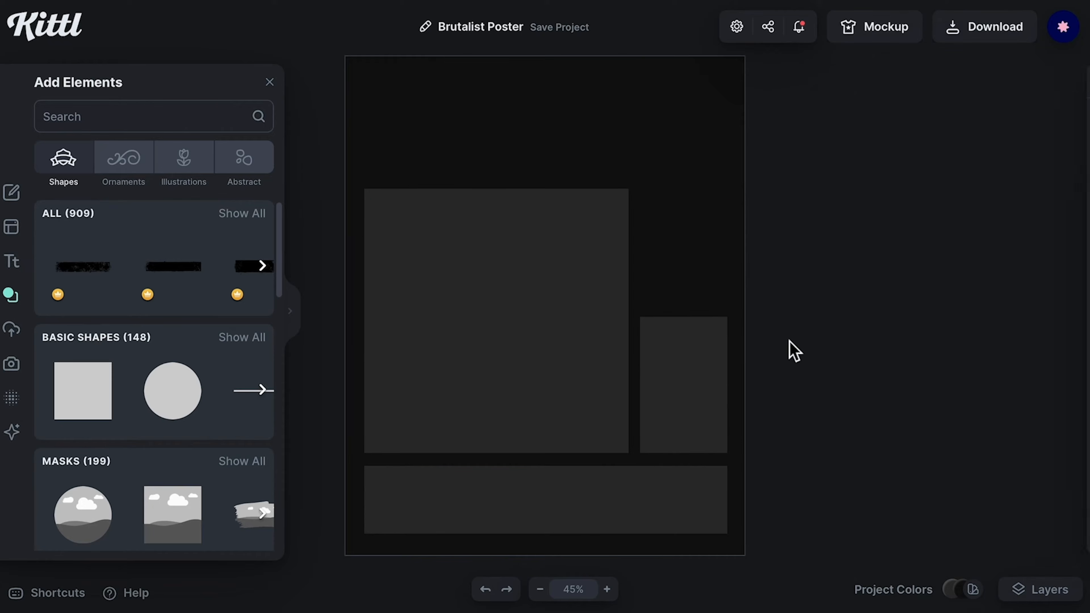
# Step: Duplicate the bottom bar as a header at the top and shift the large block and narrow rectangle upward
pyautogui.moveTo(445, 494); pyautogui.dragTo(511, 106)
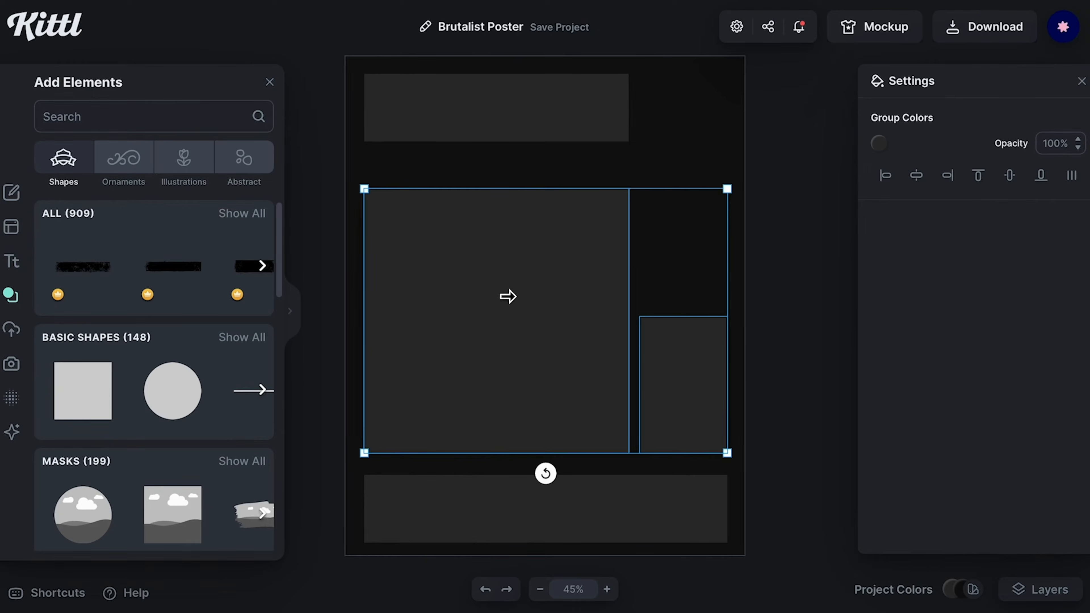
pyautogui.click(682, 270)
pyautogui.click(673, 350)
pyautogui.keyDown('shift'); pyautogui.click(584, 340); pyautogui.keyUp('shift')
pyautogui.moveTo(588, 339); pyautogui.dragTo(587, 310)
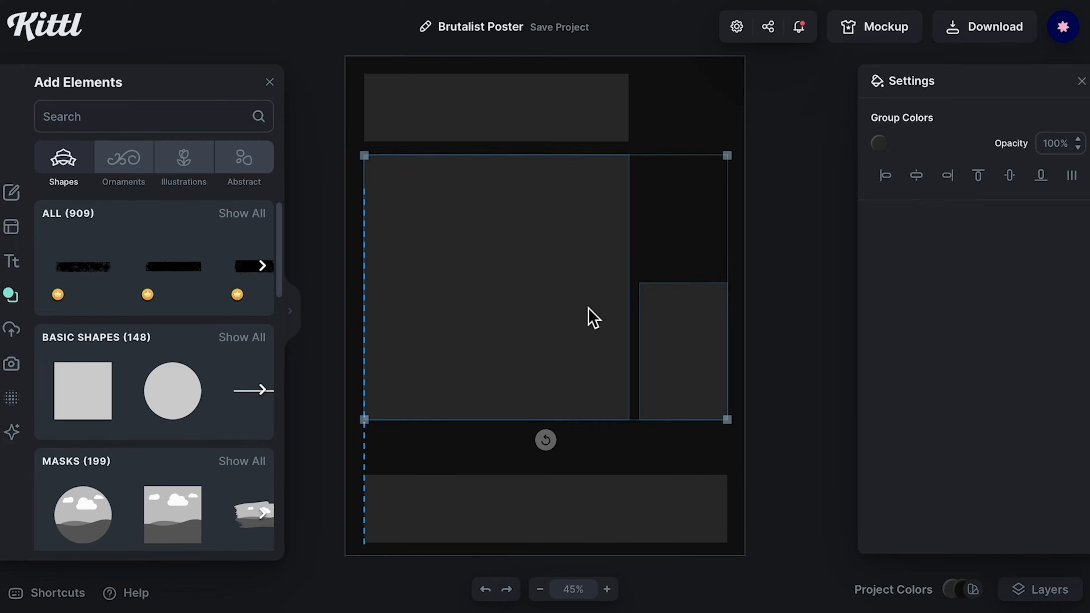
pyautogui.click(829, 427)
# Step: Reduce the height of the header bar at the top
pyautogui.click(575, 105)
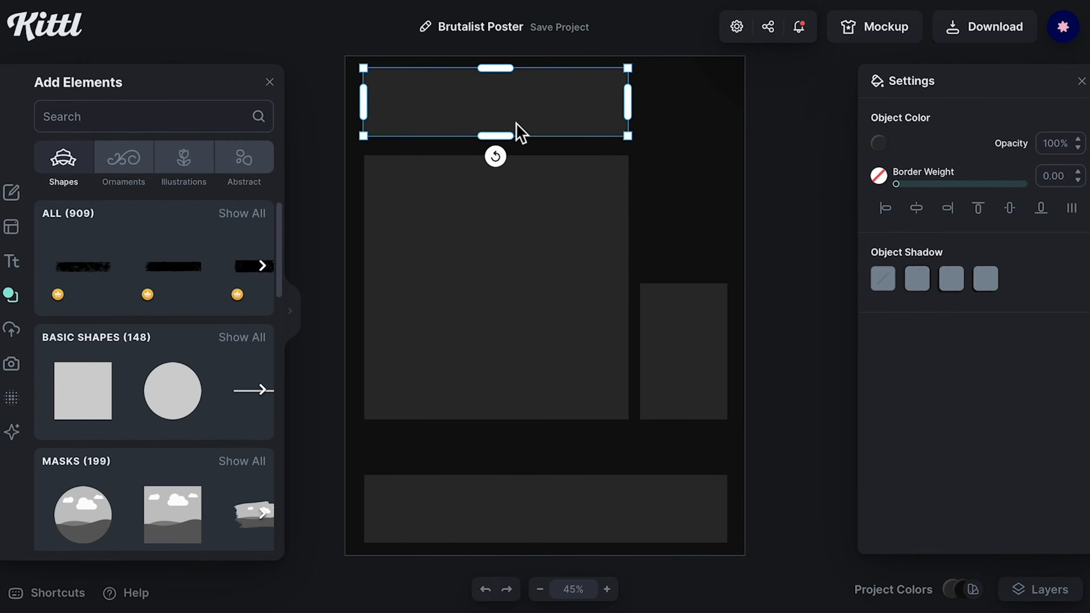
pyautogui.moveTo(503, 141); pyautogui.dragTo(503, 125)
pyautogui.click(805, 235)
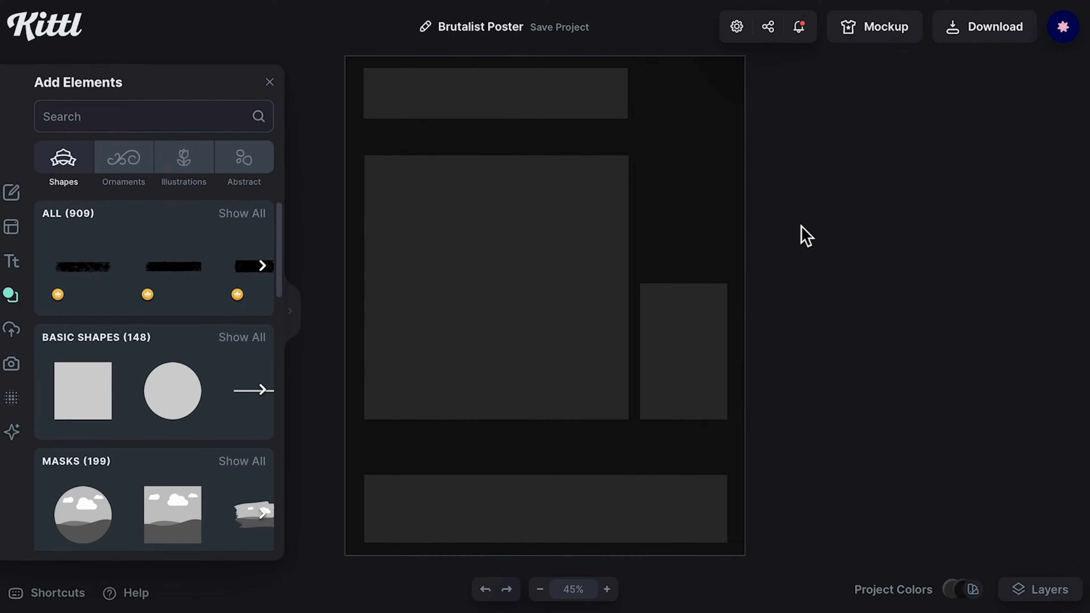
# Step: Add the wireframe globe element from the Y2K abstract collection
pyautogui.click(243, 176)
pyautogui.click(243, 337)
pyautogui.click(299, 324)
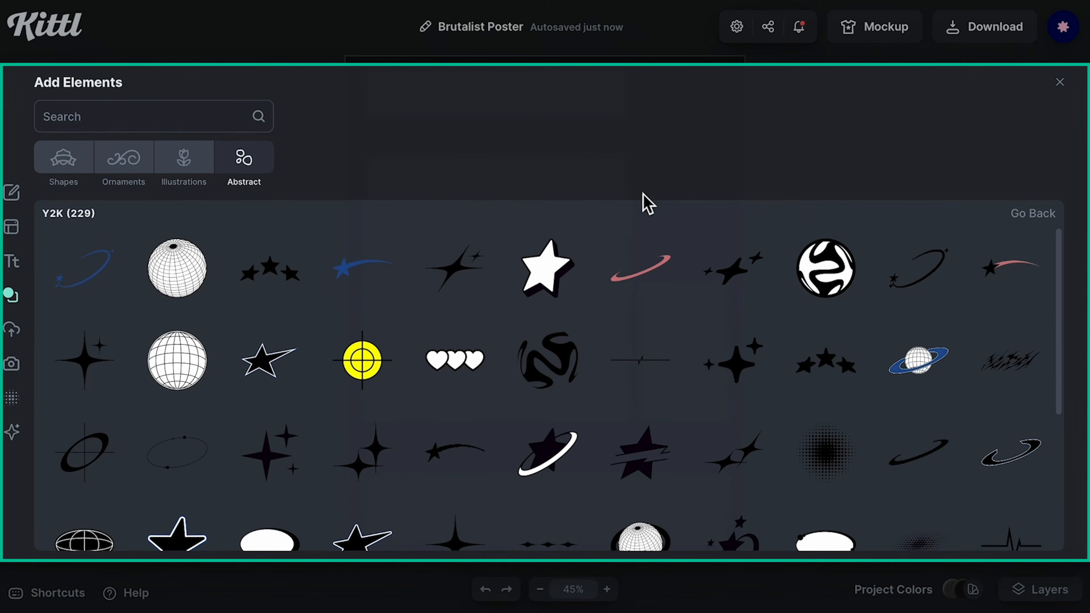
pyautogui.click(188, 363)
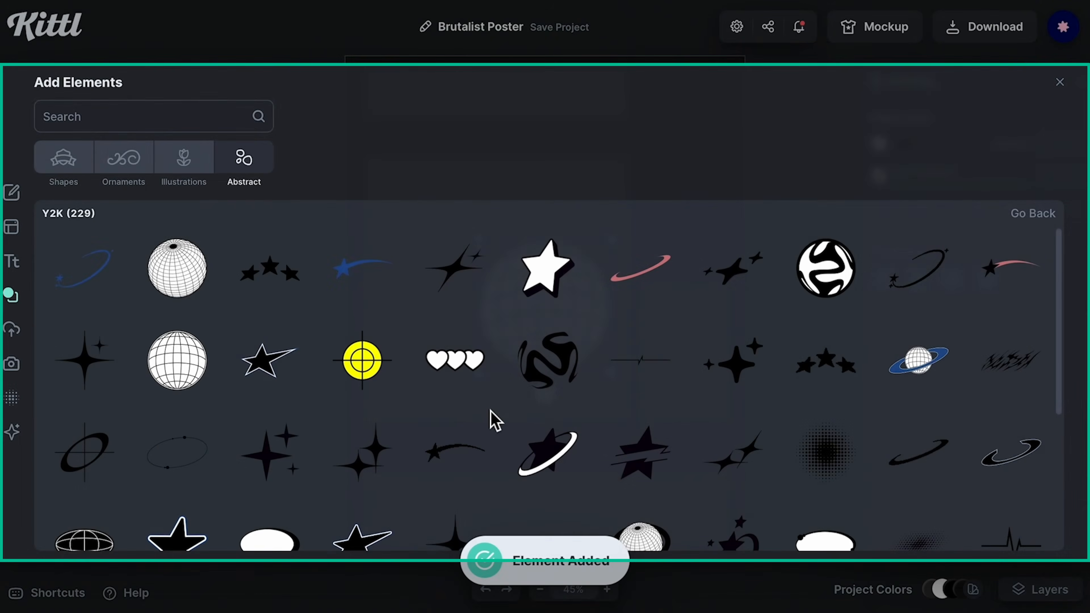
# Step: Browse the Y2K collection further and add a black tribal flame element
pyautogui.scroll(-6, 491, 419)
pyautogui.scroll(-15, 498, 423)
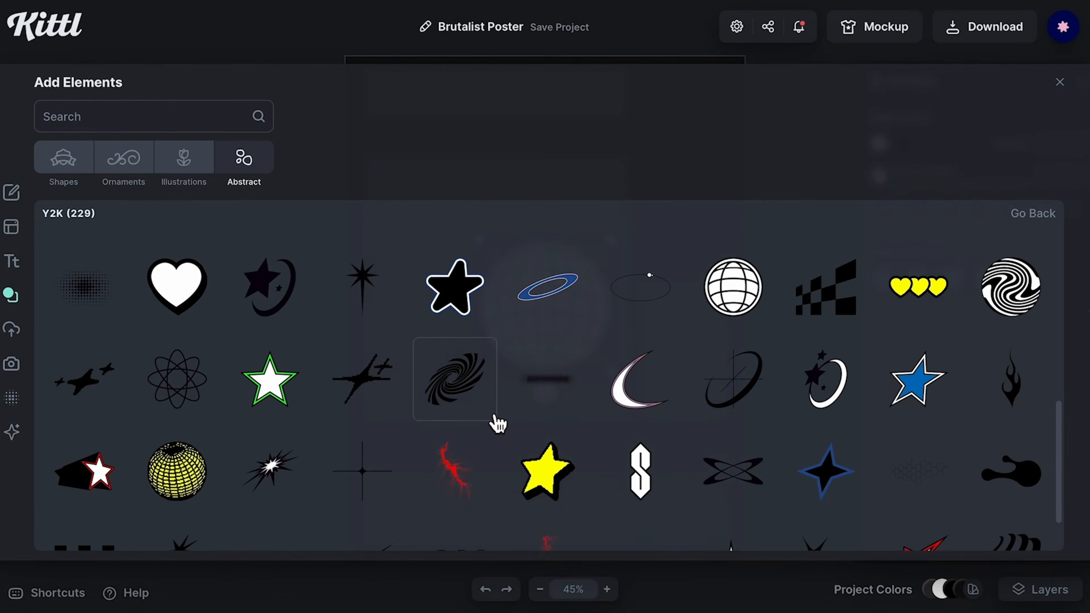
pyautogui.scroll(-15, 497, 422)
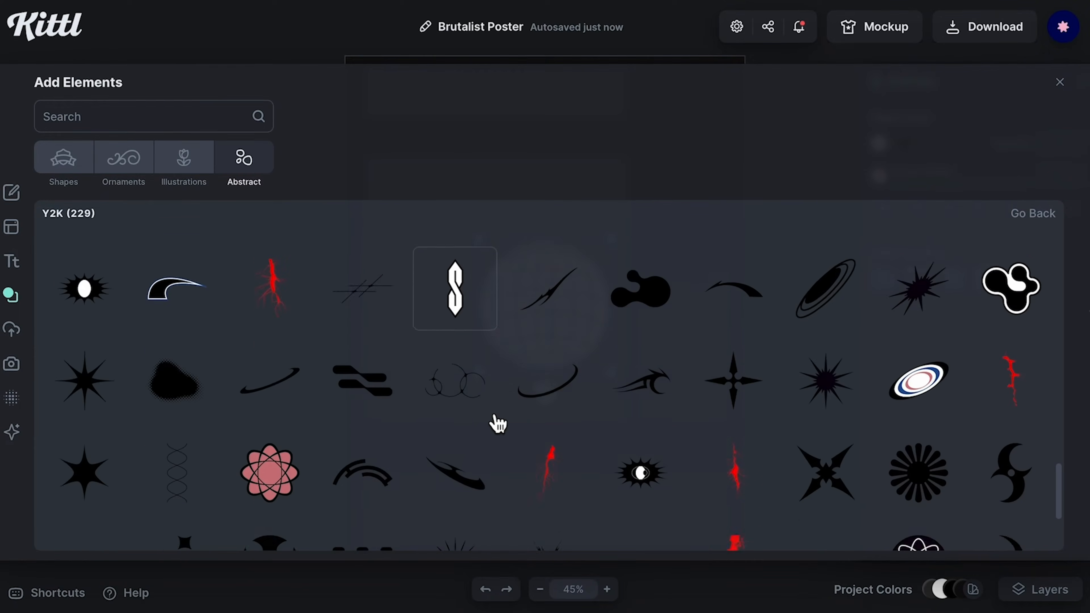
pyautogui.scroll(-3, 498, 422)
pyautogui.click(97, 416)
pyautogui.scroll(10, 406, 408)
pyautogui.scroll(12, 407, 408)
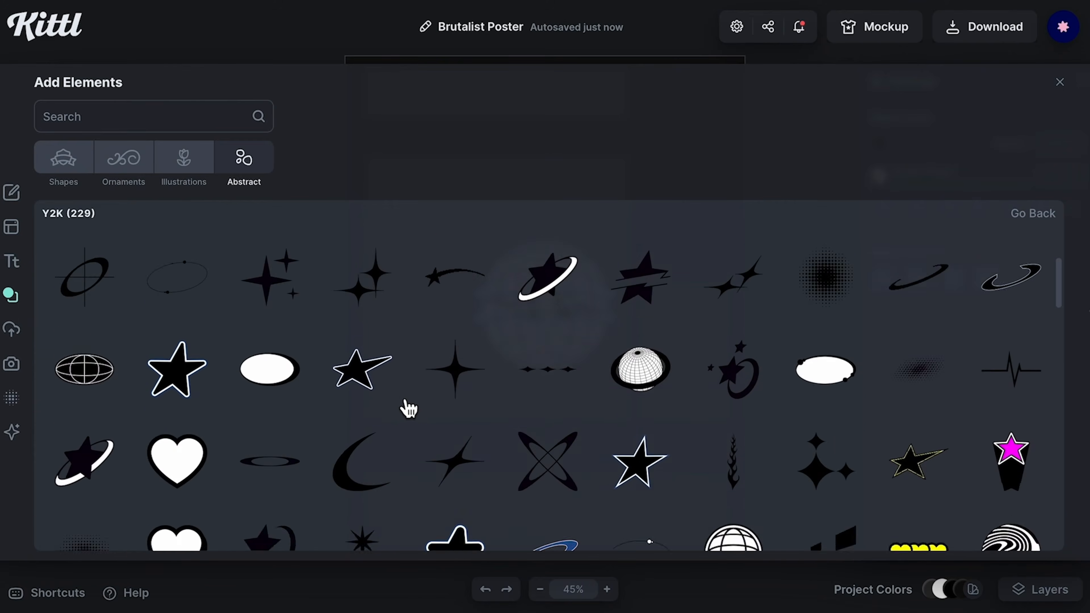
pyautogui.scroll(-15, 407, 408)
pyautogui.click(1059, 81)
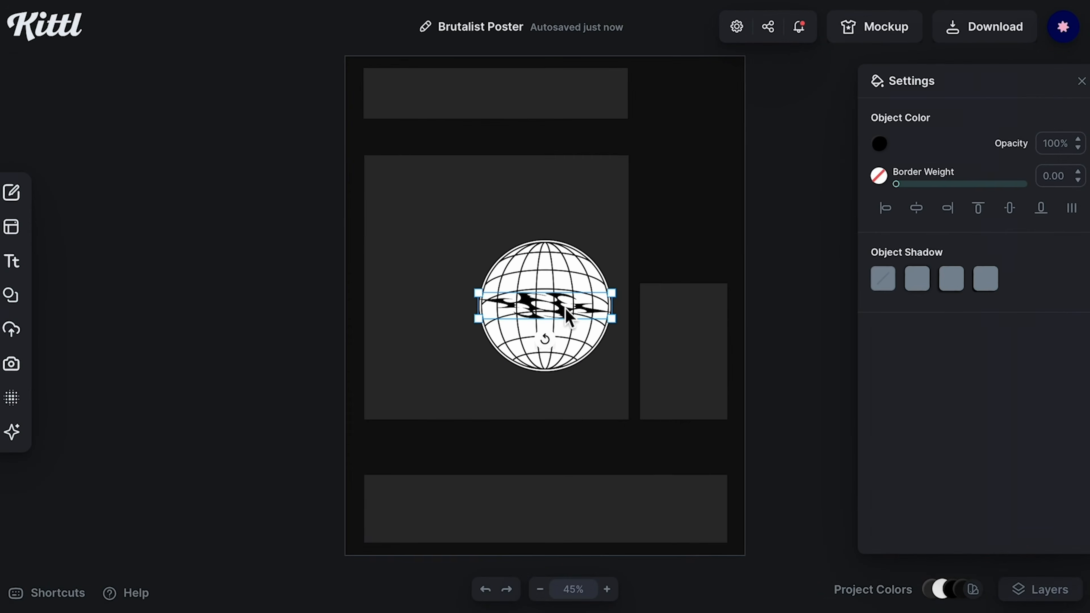
# Step: Recolour the tribal element white and move it to the poster's upper right
pyautogui.click(879, 144)
pyautogui.click(669, 475)
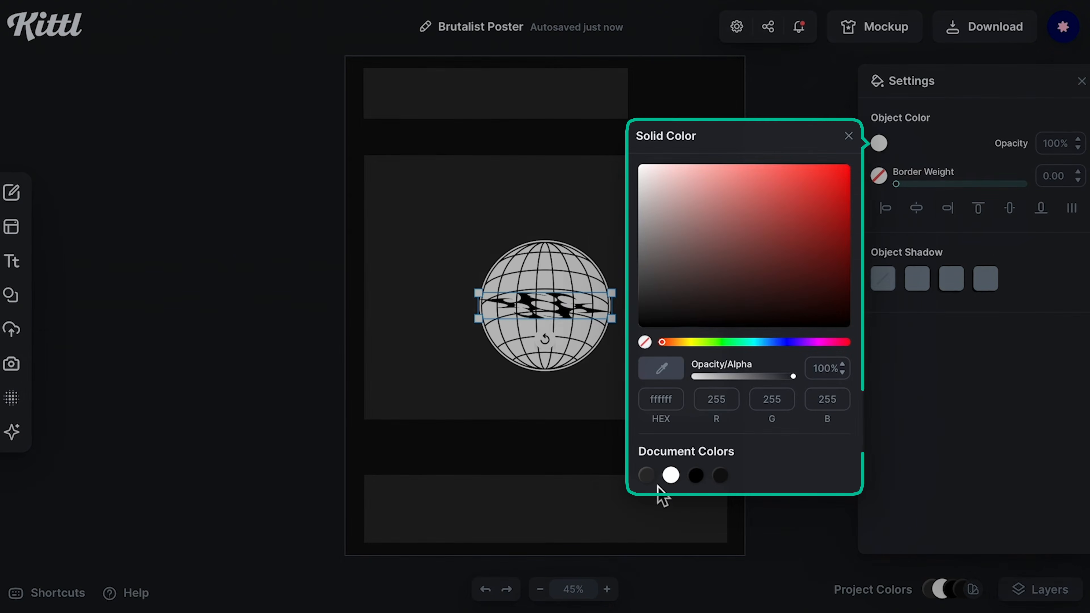
pyautogui.moveTo(573, 301)
pyautogui.mouseDown()
pyautogui.moveTo(641, 301)
pyautogui.moveTo(682, 139)
pyautogui.moveTo(648, 150)
pyautogui.moveTo(648, 134)
pyautogui.mouseUp()
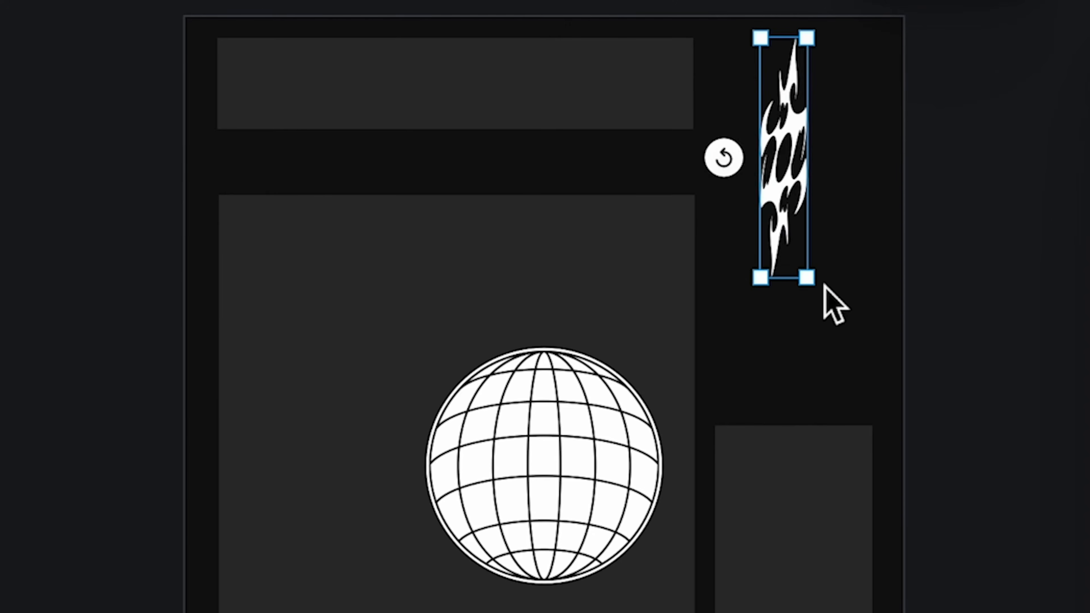
# Step: Stand the tribal element upright, enlarge it and duplicate it into a pair in the top-right corner
pyautogui.click(803, 277)
pyautogui.click(780, 220)
pyautogui.moveTo(824, 293)
pyautogui.mouseDown()
pyautogui.moveTo(895, 370)
pyautogui.moveTo(884, 355)
pyautogui.mouseUp()
pyautogui.moveTo(801, 269)
pyautogui.mouseDown()
pyautogui.moveTo(848, 274)
pyautogui.moveTo(761, 277)
pyautogui.mouseUp()
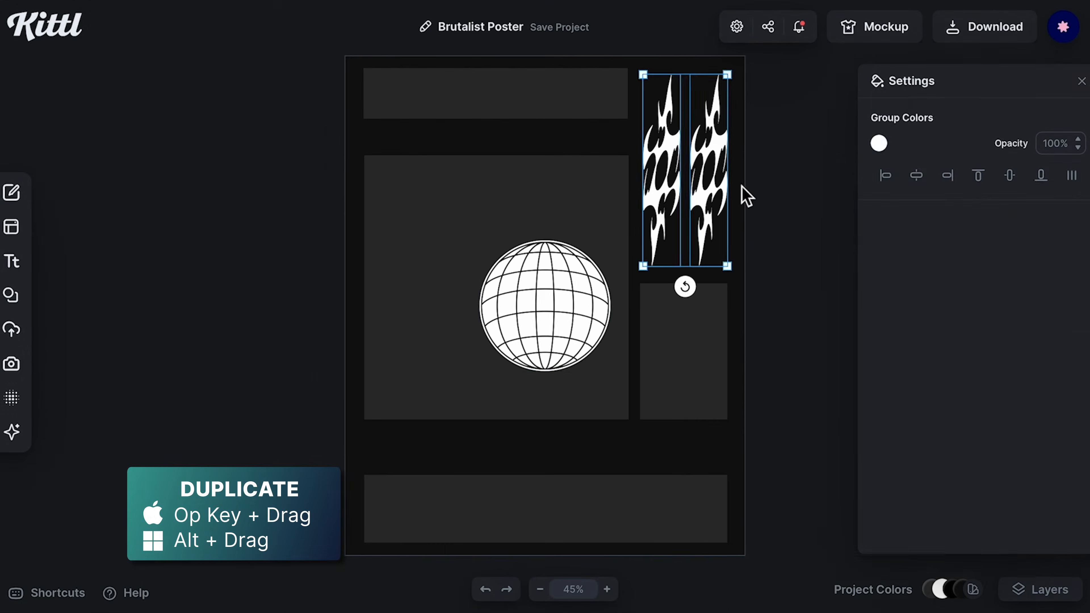
# Step: Shrink the globe and place it just below the header bar at the left
pyautogui.click(637, 533)
pyautogui.moveTo(662, 585); pyautogui.dragTo(528, 455)
pyautogui.moveTo(537, 303); pyautogui.dragTo(425, 139)
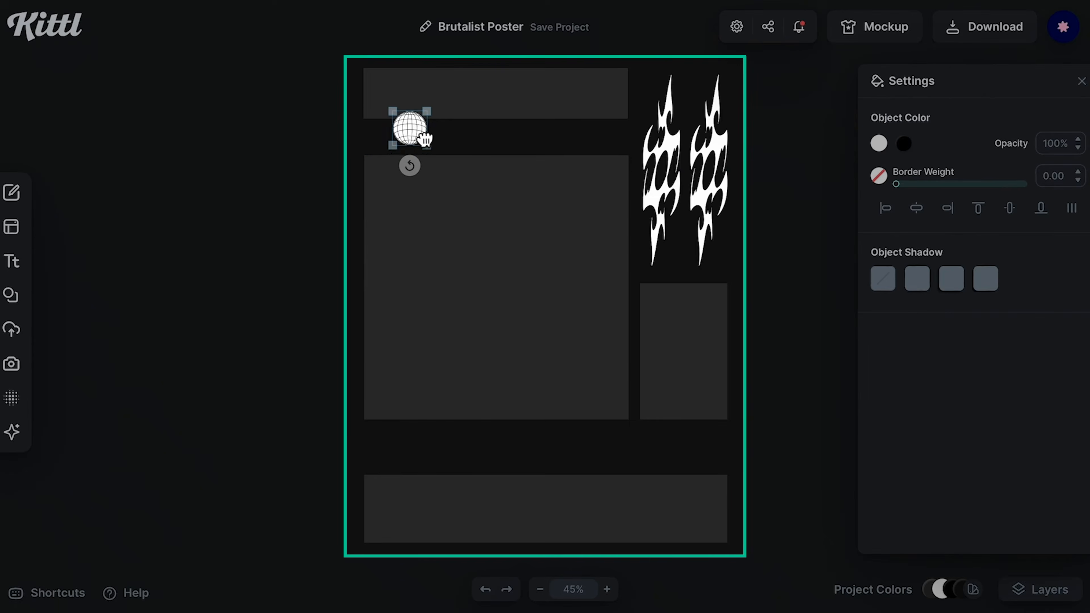
# Step: Select the large block and the bottom bar and align them to the left
pyautogui.click(496, 253)
pyautogui.keyDown('shift'); pyautogui.click(500, 516); pyautogui.keyUp('shift')
pyautogui.click(886, 176)
pyautogui.click(311, 224)
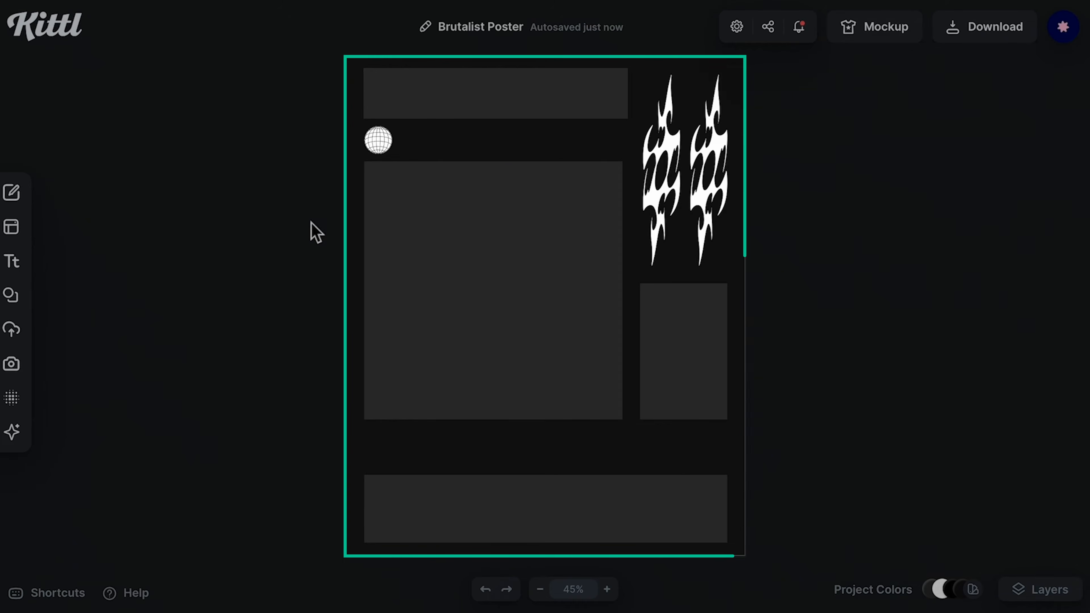
# Step: Add a headline text and set its font to Draco
pyautogui.click(17, 268)
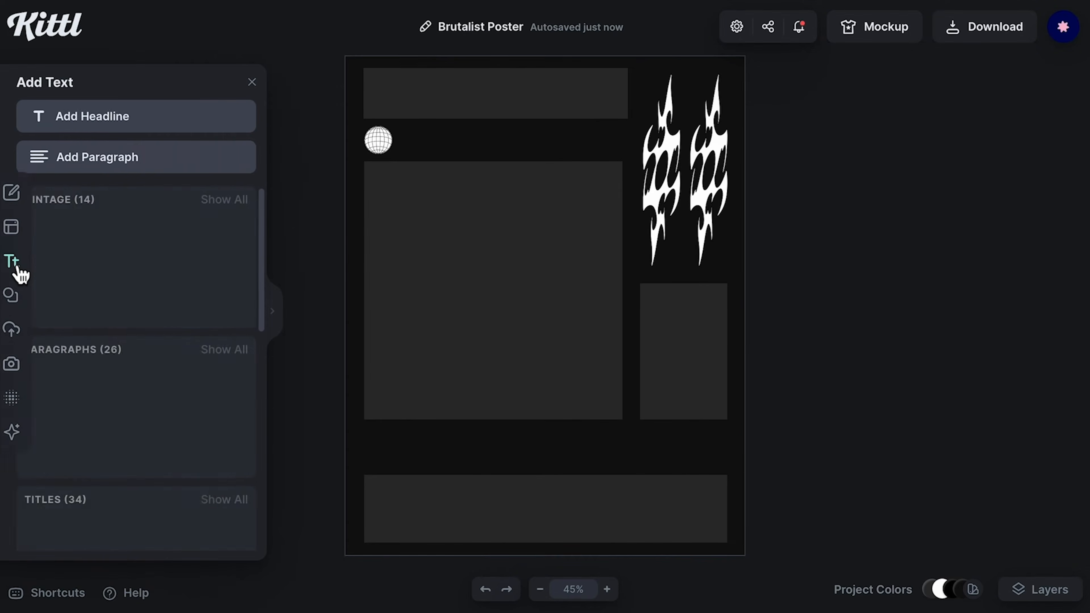
pyautogui.click(122, 129)
pyautogui.click(951, 292)
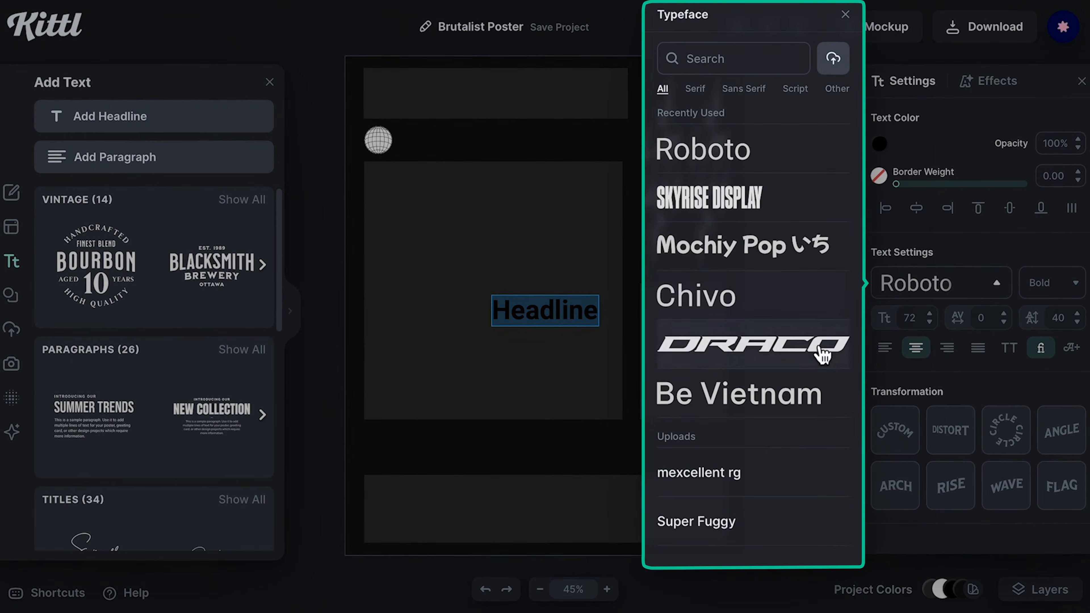
pyautogui.click(821, 367)
pyautogui.moveTo(486, 370); pyautogui.dragTo(408, 365)
# Step: Make the headline white, change it to SAKURA and move it just above the bottom bar
pyautogui.click(878, 143)
pyautogui.click(669, 474)
pyautogui.moveTo(549, 321); pyautogui.dragTo(754, 335)
pyautogui.write('SAKURA')
pyautogui.click(784, 327)
pyautogui.moveTo(655, 346); pyautogui.dragTo(618, 459)
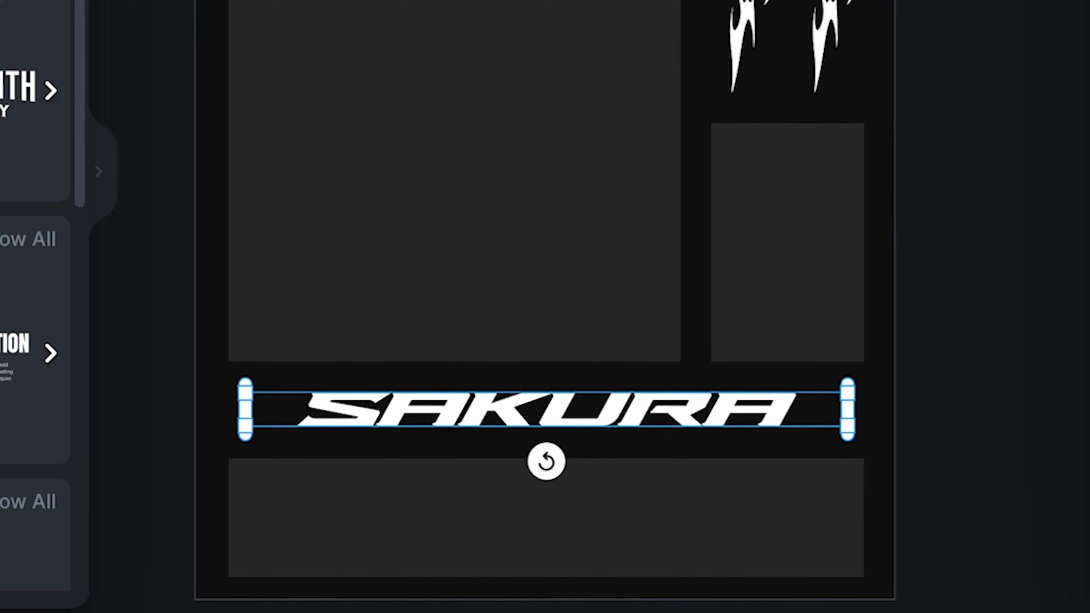
# Step: Stretch the SAKURA headline to span the full width of the layout
pyautogui.moveTo(851, 458); pyautogui.dragTo(951, 460)
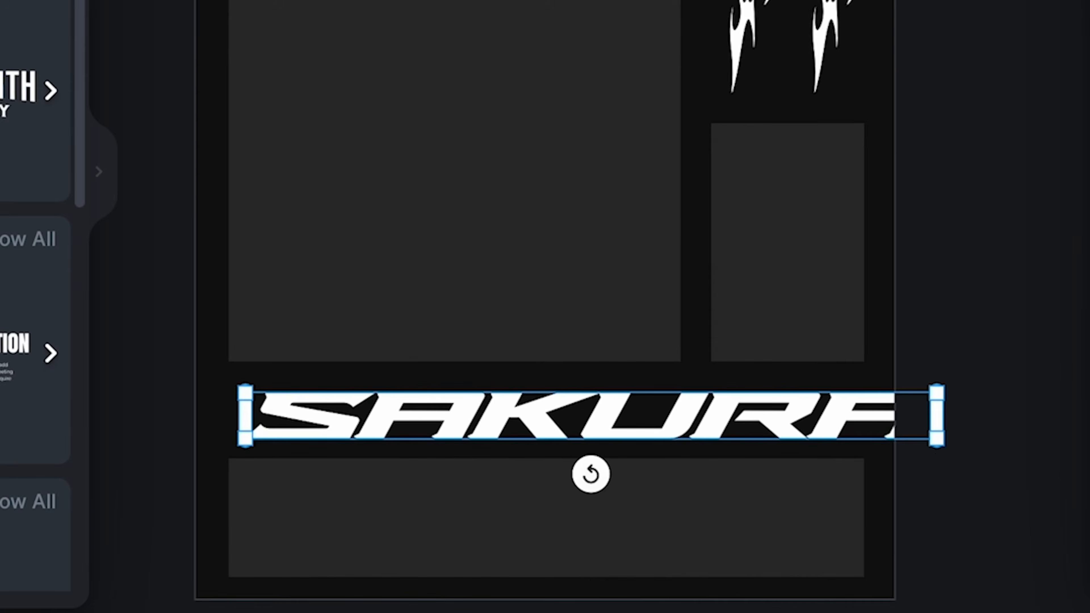
pyautogui.moveTo(815, 415); pyautogui.dragTo(769, 415)
pyautogui.moveTo(904, 448); pyautogui.dragTo(870, 446)
pyautogui.moveTo(794, 415); pyautogui.dragTo(813, 415)
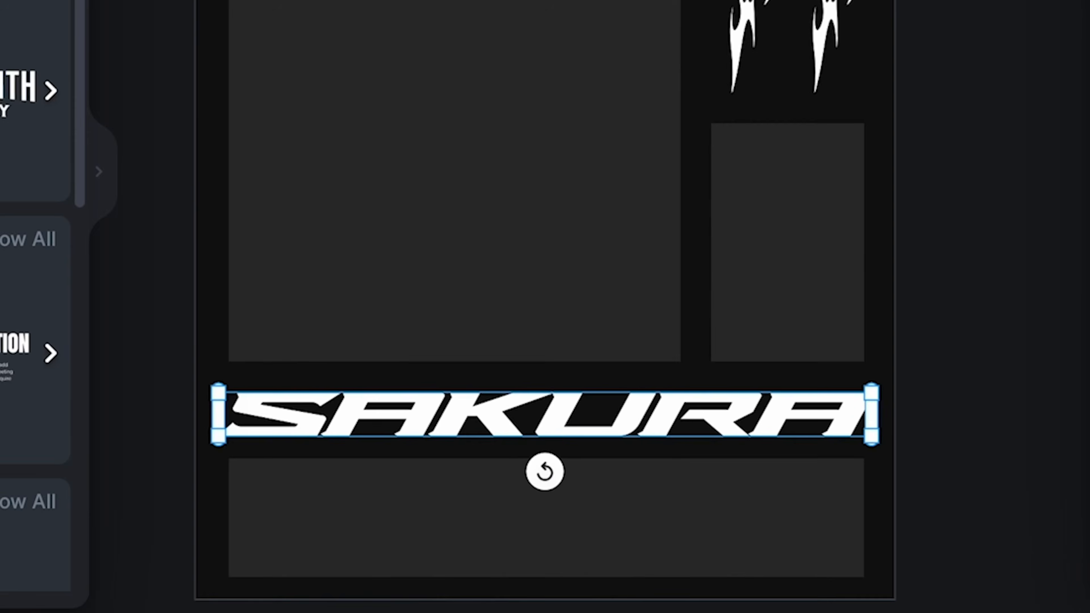
pyautogui.click(946, 438)
pyautogui.click(235, 434)
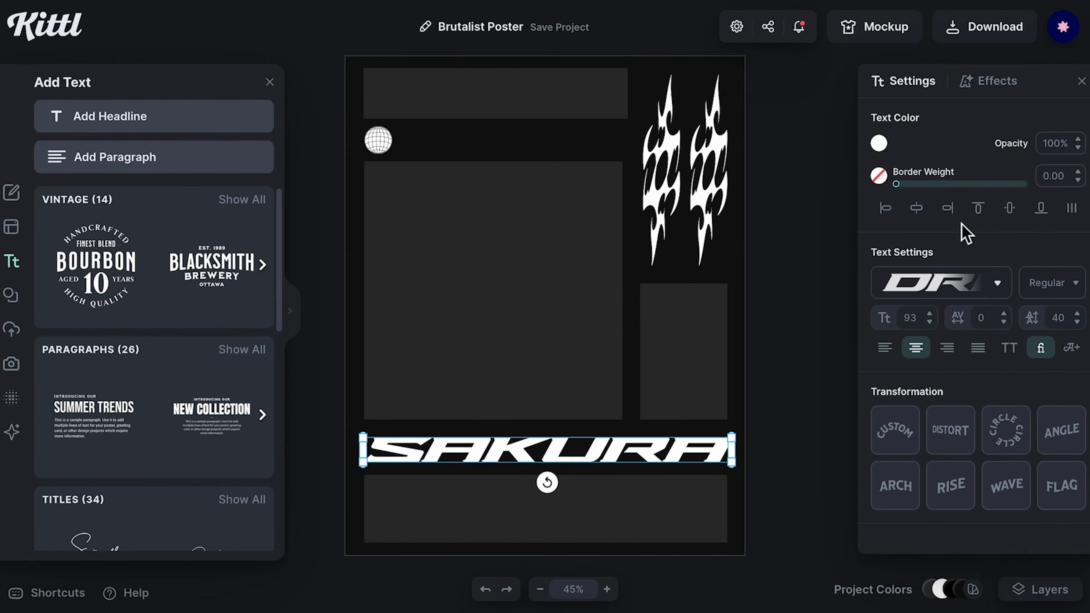
# Step: Move the large block and narrow rectangle down toward SAKURA and enlarge the globe slightly
pyautogui.click(806, 330)
pyautogui.click(632, 461)
pyautogui.moveTo(603, 457)
pyautogui.mouseDown()
pyautogui.moveTo(605, 470)
pyautogui.moveTo(603, 456)
pyautogui.mouseUp()
pyautogui.click(590, 385)
pyautogui.keyDown('shift'); pyautogui.click(657, 369); pyautogui.keyUp('shift')
pyautogui.moveTo(551, 338); pyautogui.dragTo(551, 353)
pyautogui.click(387, 144)
pyautogui.moveTo(418, 173); pyautogui.dragTo(429, 185)
# Step: Recolour the bottom bar white
pyautogui.click(572, 494)
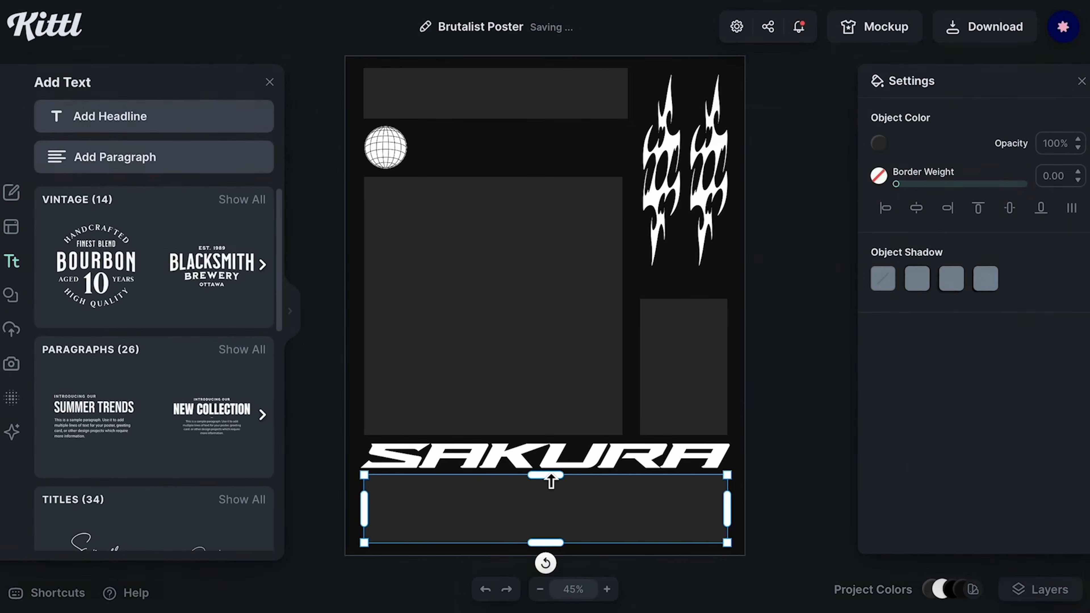
pyautogui.click(879, 144)
pyautogui.click(674, 481)
pyautogui.click(770, 554)
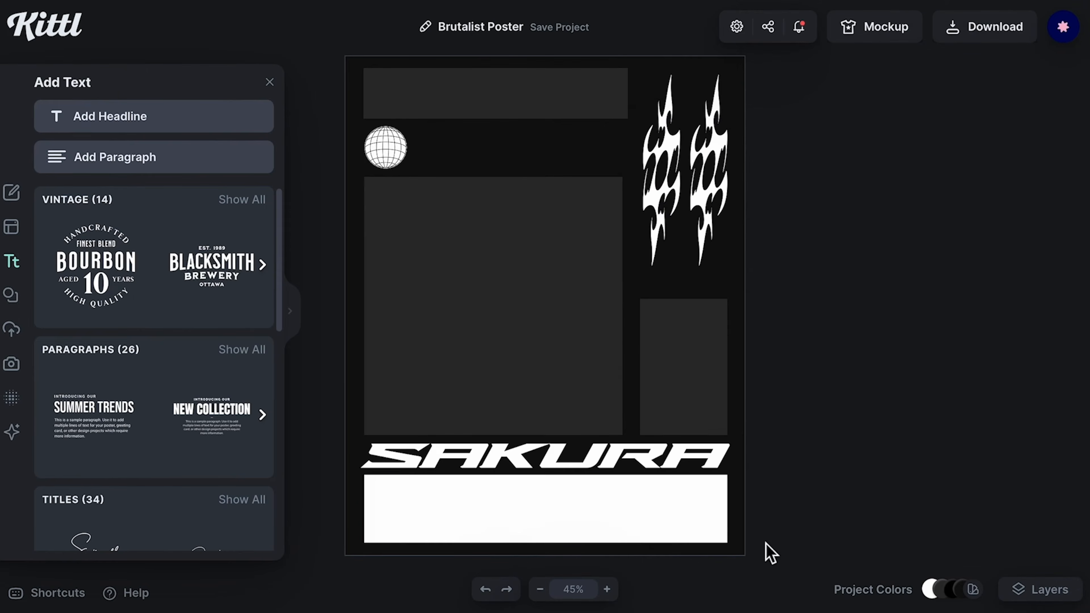
# Step: Add a headline reading THE FINAL in the Skyrise Display font
pyautogui.click(153, 125)
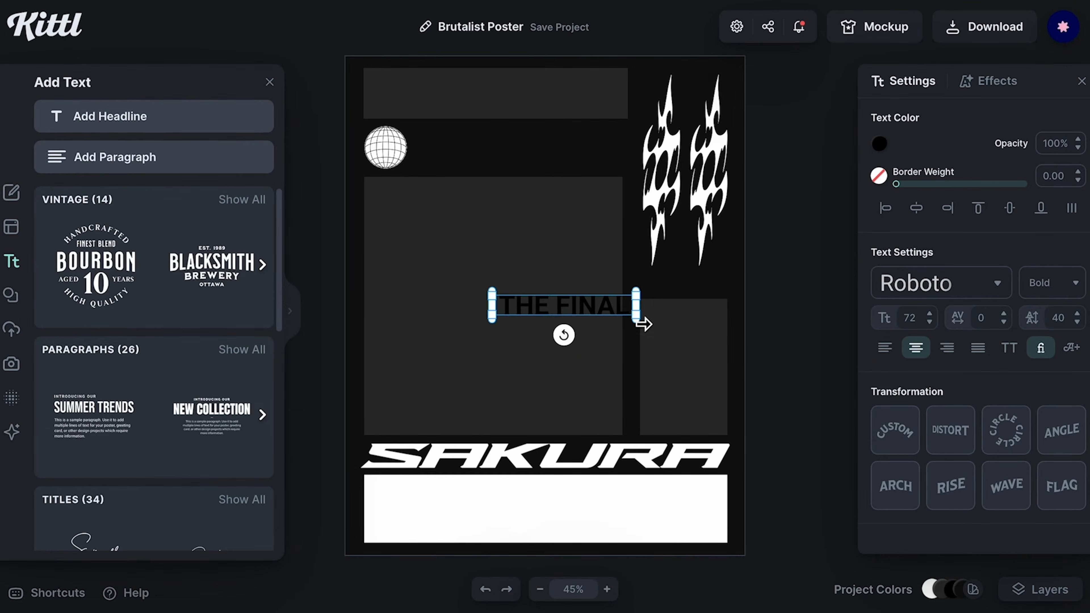
pyautogui.click(923, 283)
pyautogui.click(741, 246)
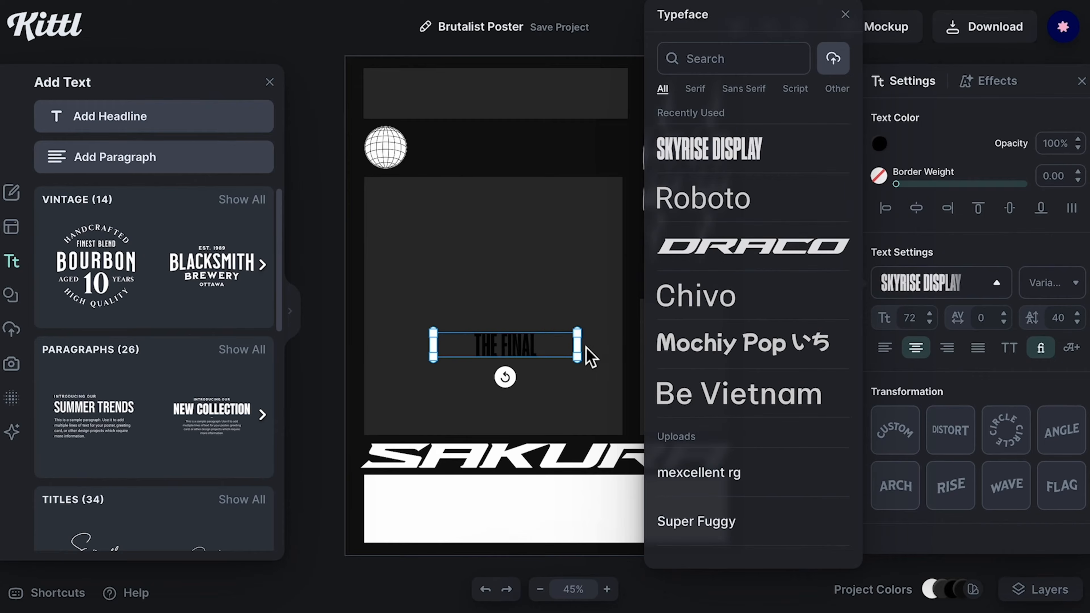
pyautogui.click(510, 353)
pyautogui.moveTo(478, 351); pyautogui.dragTo(477, 384)
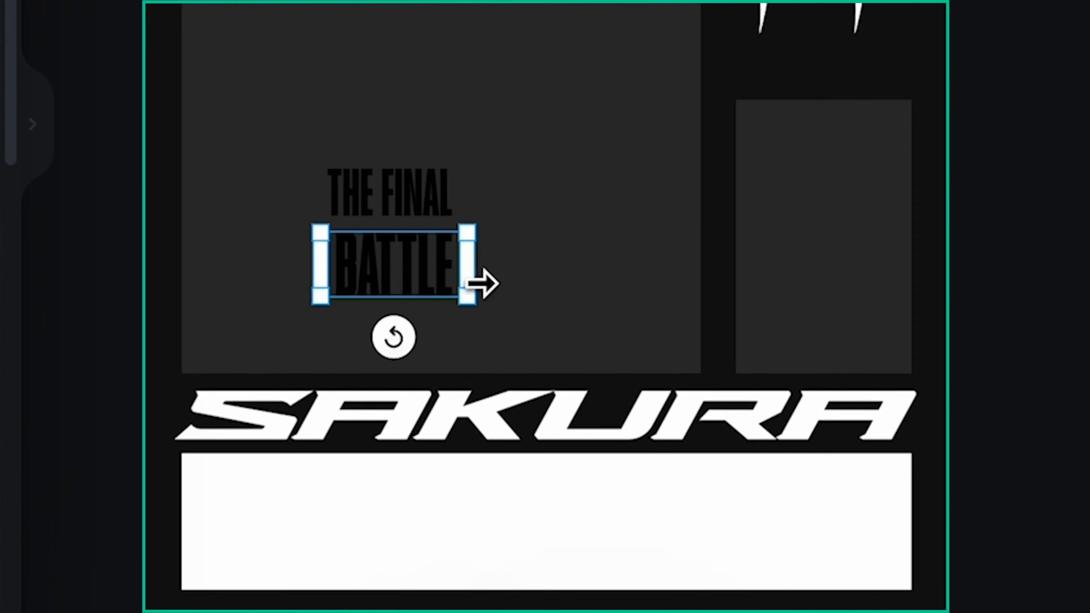
pyautogui.press('Escape')
# Step: Extend the text to THE FINAL BATTLE on two lines and place it at the left of the white bottom bar
pyautogui.click(427, 184)
pyautogui.hotkey('shift', 'Down')
pyautogui.keyDown('shift'); pyautogui.click(406, 262); pyautogui.keyUp('shift')
pyautogui.moveTo(462, 298); pyautogui.dragTo(499, 328)
pyautogui.moveTo(414, 252); pyautogui.dragTo(277, 508)
pyautogui.moveTo(363, 590); pyautogui.dragTo(328, 559)
pyautogui.moveTo(274, 467); pyautogui.dragTo(281, 500)
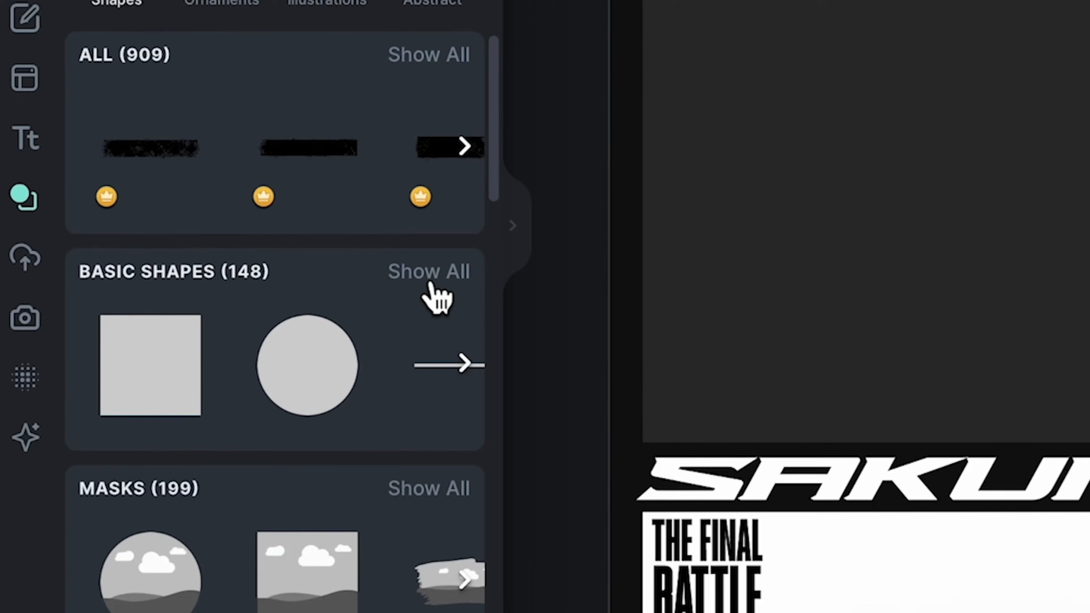
# Step: Add a gradient square from the basic shapes and resize it inside the large block
pyautogui.click(430, 284)
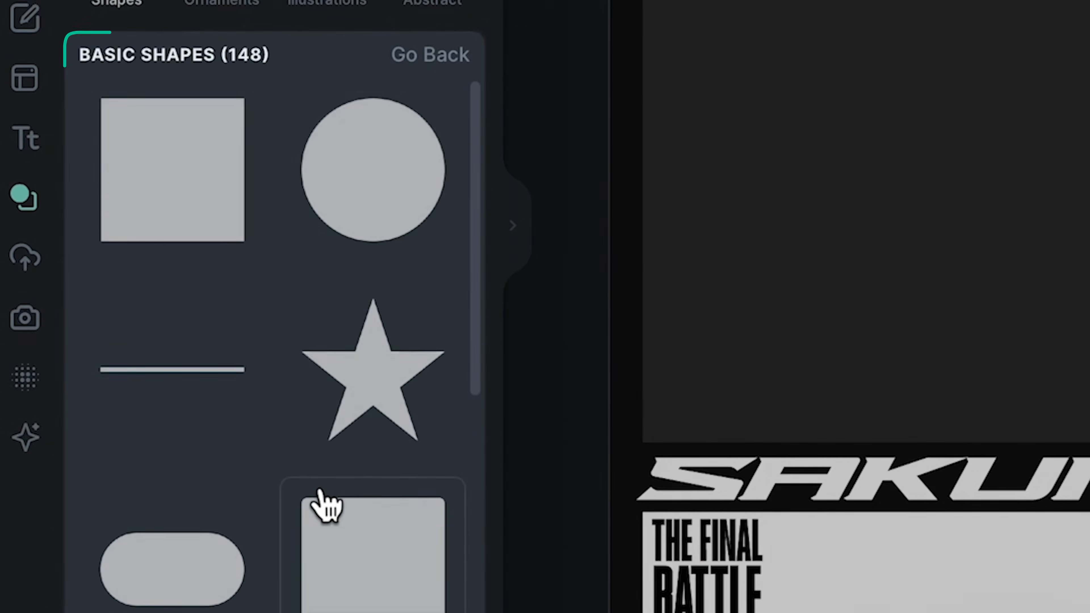
pyautogui.scroll(-10, 317, 502)
pyautogui.scroll(-15, 324, 506)
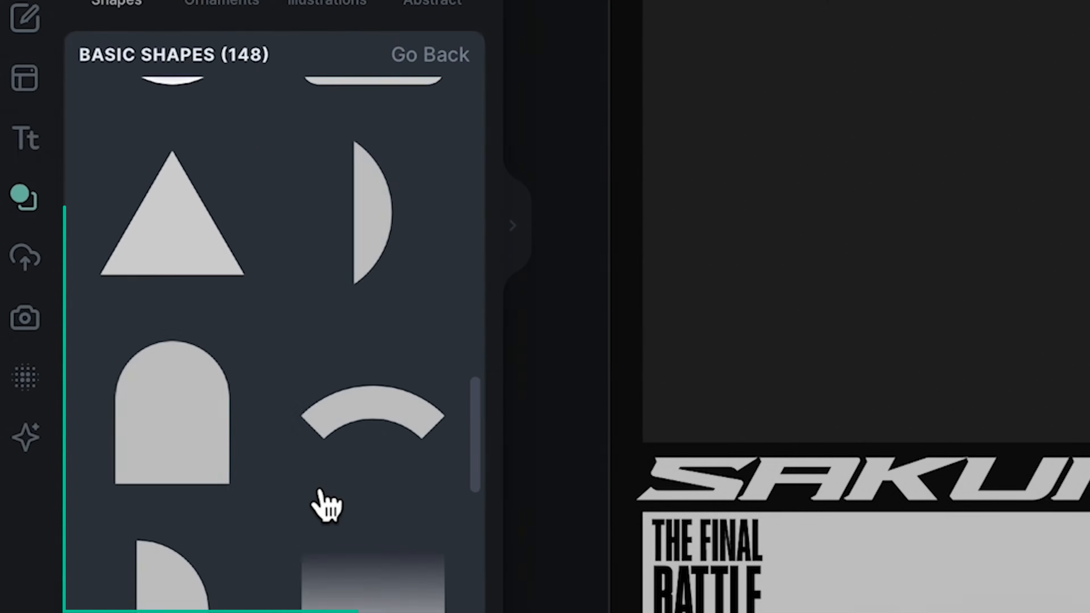
pyautogui.click(373, 390)
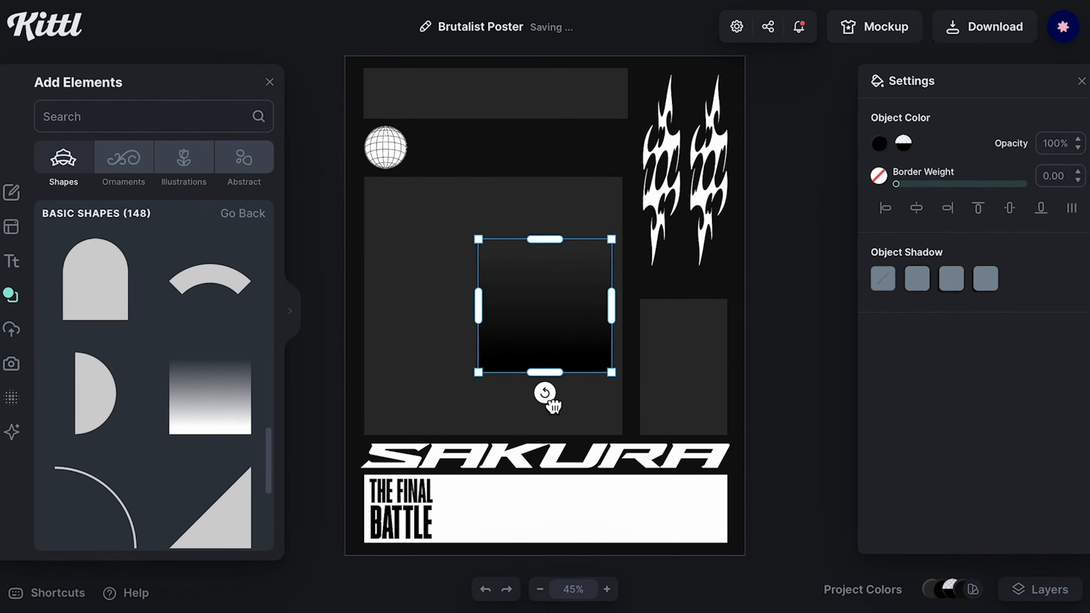
pyautogui.moveTo(545, 393); pyautogui.dragTo(458, 305)
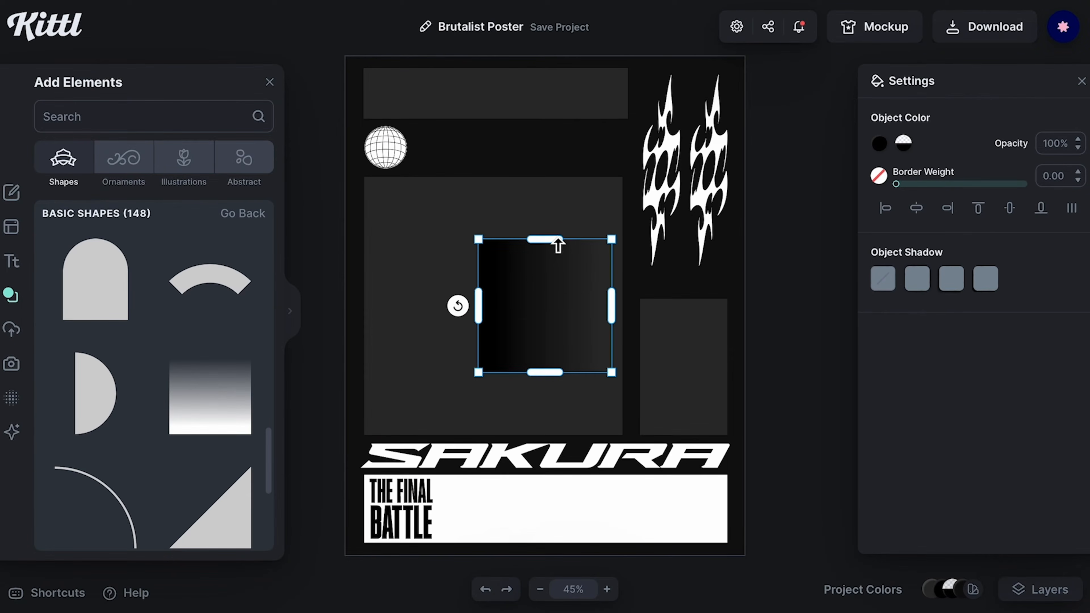
# Step: Move the gradient square into the white bottom bar and stretch it into a wide gradient strip
pyautogui.moveTo(557, 243); pyautogui.dragTo(564, 319)
pyautogui.moveTo(491, 348); pyautogui.dragTo(475, 519)
pyautogui.click(802, 572)
pyautogui.click(508, 510)
pyautogui.scroll(5, 483, 500)
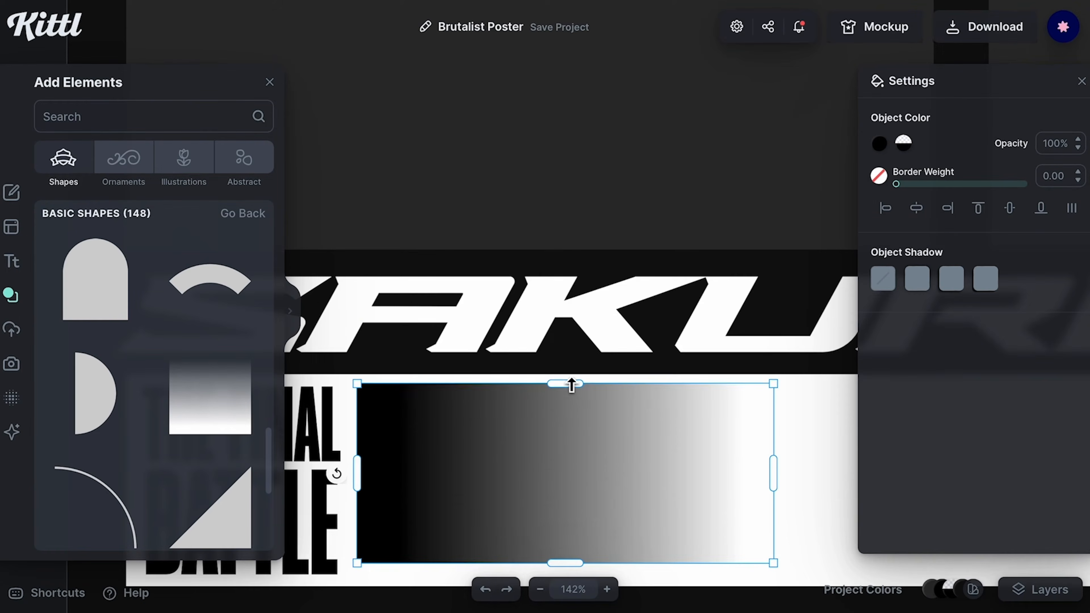
# Step: Align the gradient strip vertically with THE FINAL BATTLE and shorten it to sit just right of the text
pyautogui.scroll(-1, 571, 387)
pyautogui.moveTo(576, 458); pyautogui.dragTo(586, 476)
pyautogui.click(326, 336)
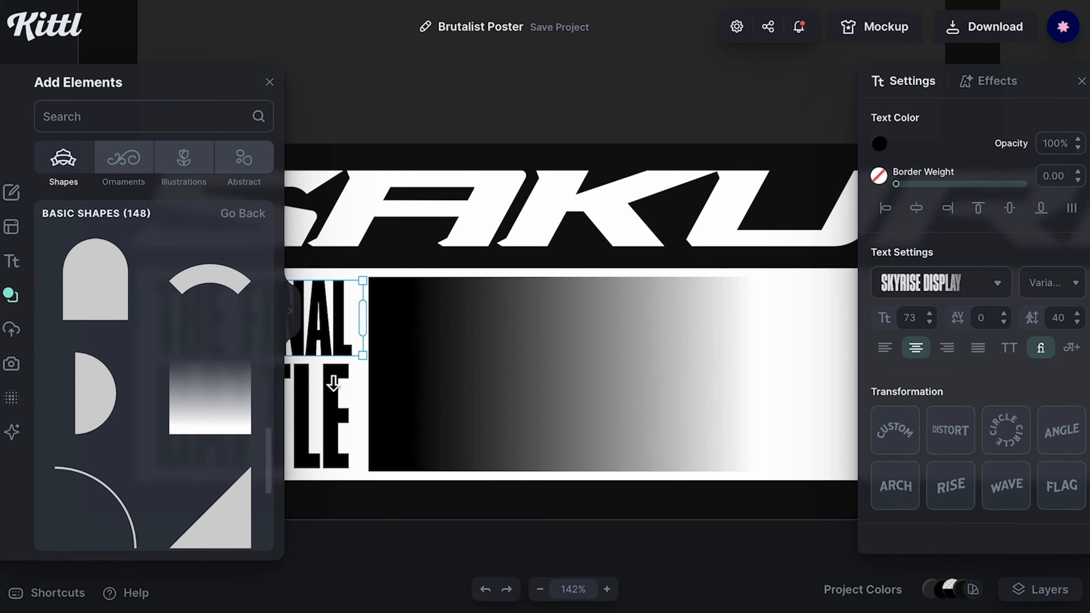
pyautogui.keyDown('shift'); pyautogui.click(332, 395); pyautogui.keyUp('shift')
pyautogui.keyDown('shift'); pyautogui.click(493, 383); pyautogui.keyUp('shift')
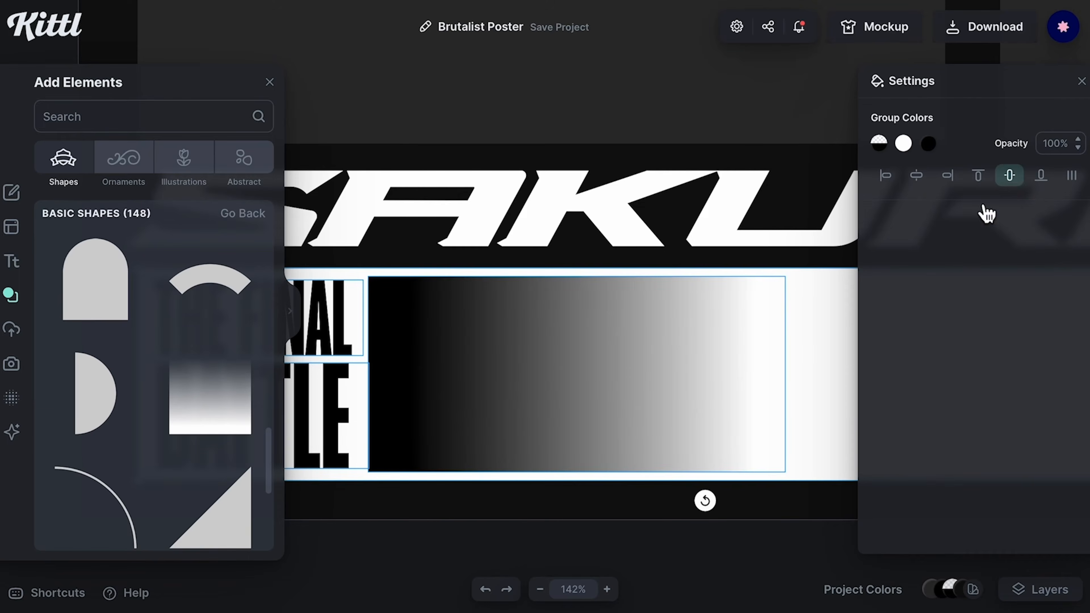
pyautogui.click(742, 516)
pyautogui.click(632, 428)
pyautogui.scroll(-3, 633, 429)
pyautogui.moveTo(736, 390); pyautogui.dragTo(706, 391)
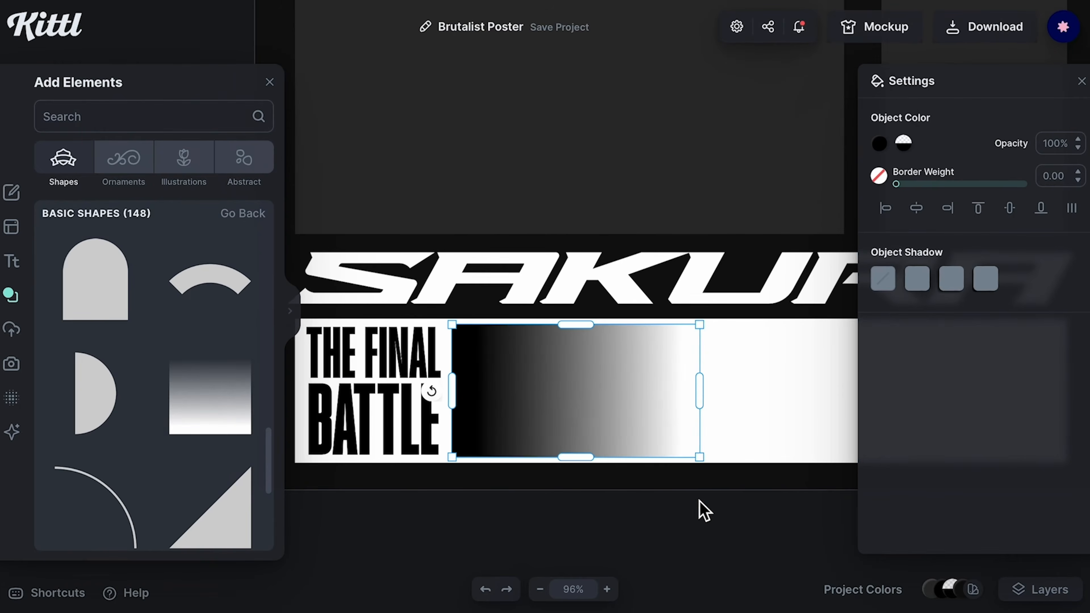
pyautogui.click(698, 527)
# Step: Search the elements for BARCODE and add the plain vertical-stripe barcode graphic
pyautogui.hscroll(4, 698, 527)
pyautogui.scroll(1, 698, 527)
pyautogui.scroll(-5, 698, 527)
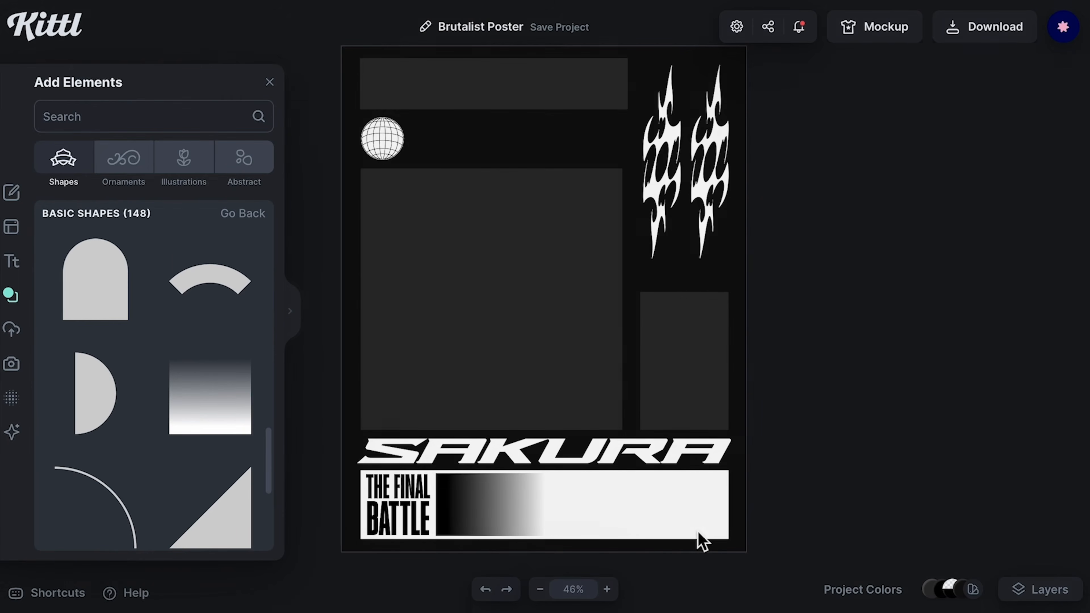
pyautogui.write('BAR')
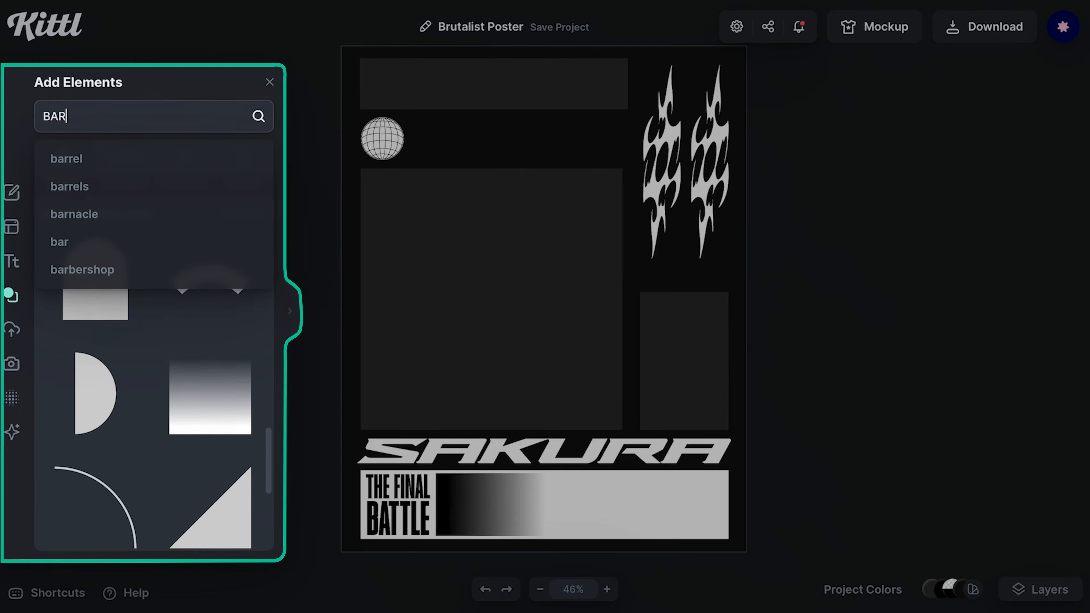
pyautogui.write('CODE')
pyautogui.press('Return')
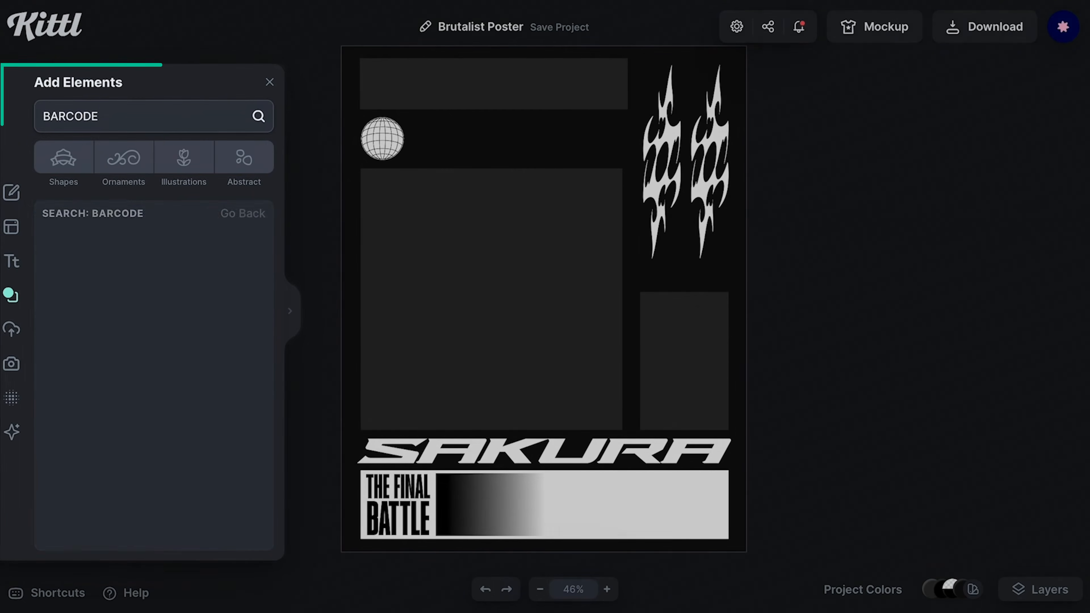
pyautogui.scroll(-1, 230, 408)
pyautogui.scroll(-6, 231, 409)
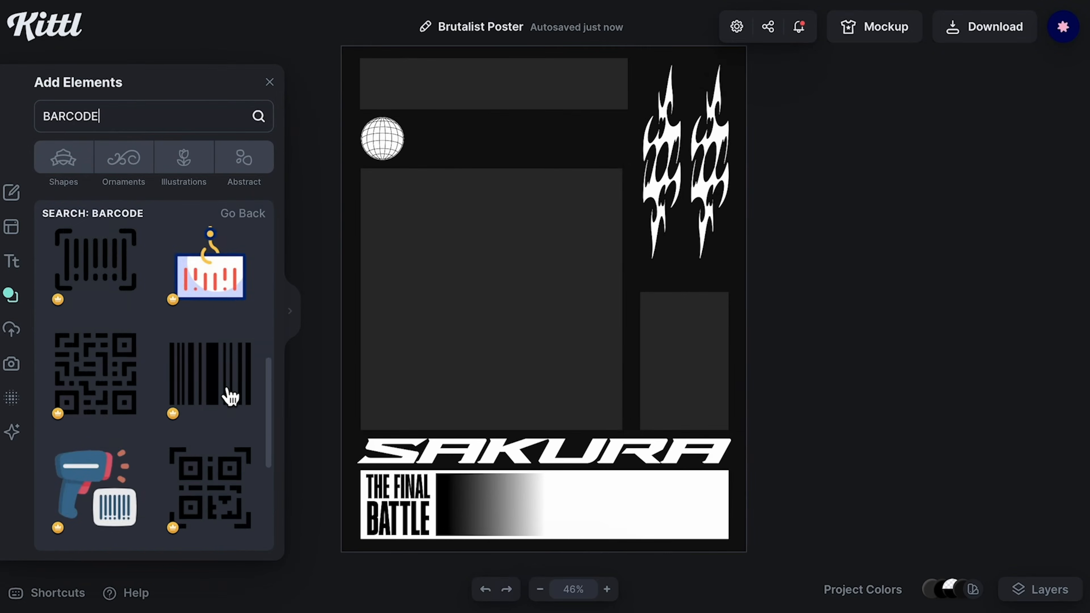
pyautogui.scroll(-3, 231, 396)
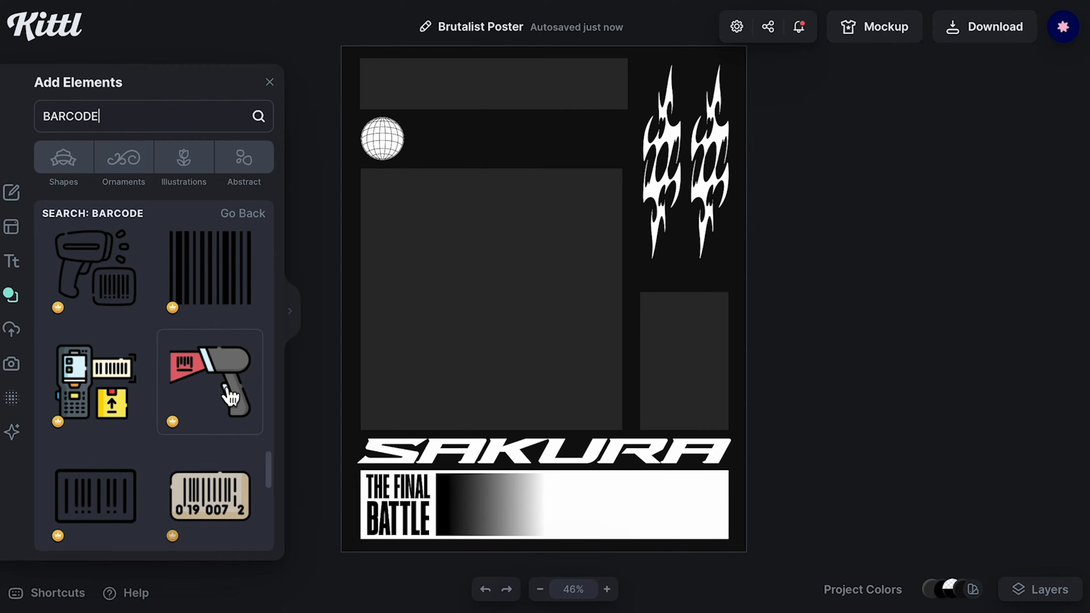
pyautogui.click(210, 296)
# Step: Resize the barcode and place it at the right end of the white bottom bar
pyautogui.moveTo(614, 247); pyautogui.dragTo(520, 353)
pyautogui.moveTo(617, 505); pyautogui.dragTo(774, 486)
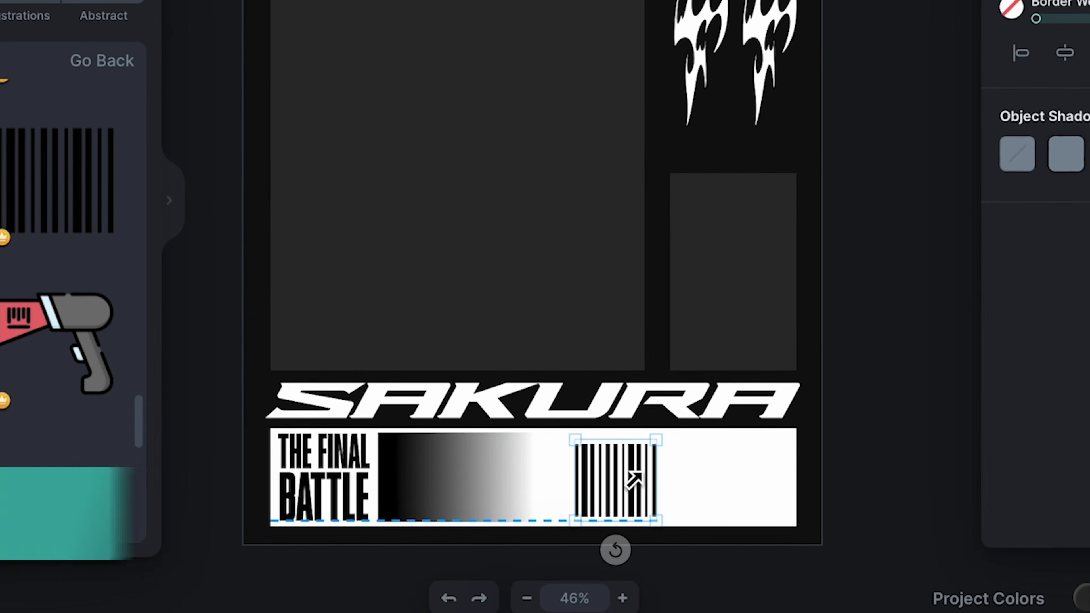
pyautogui.keyDown('shift'); pyautogui.click(637, 496); pyautogui.keyUp('shift')
pyautogui.click(566, 522)
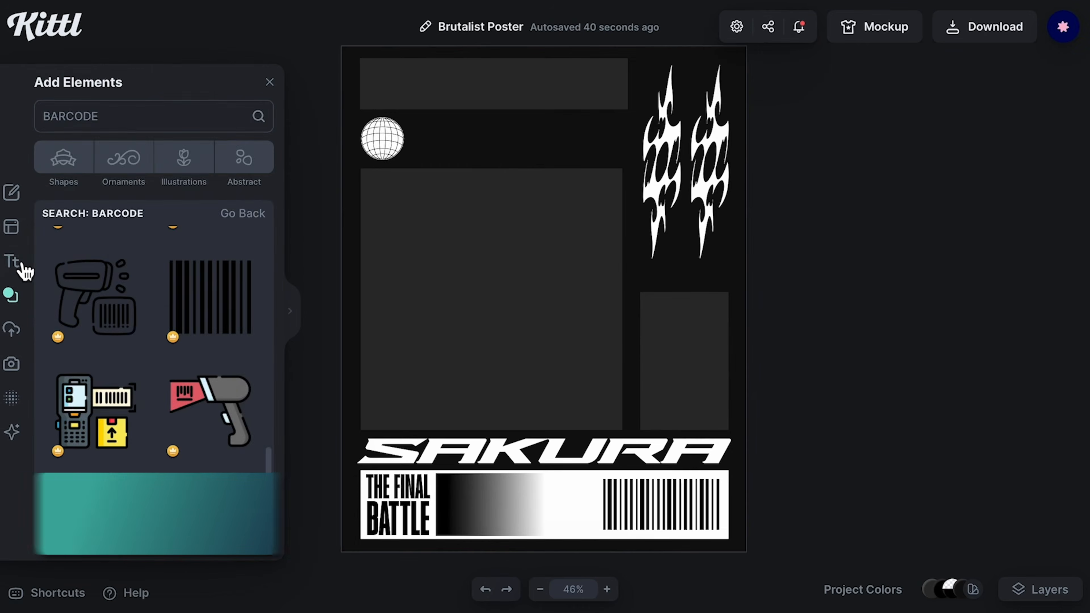
# Step: Add a headline in the Mochiy Pop font containing the kanji 桜, enlarge it and place it in the bottom bar before the barcode
pyautogui.click(13, 261)
pyautogui.click(111, 122)
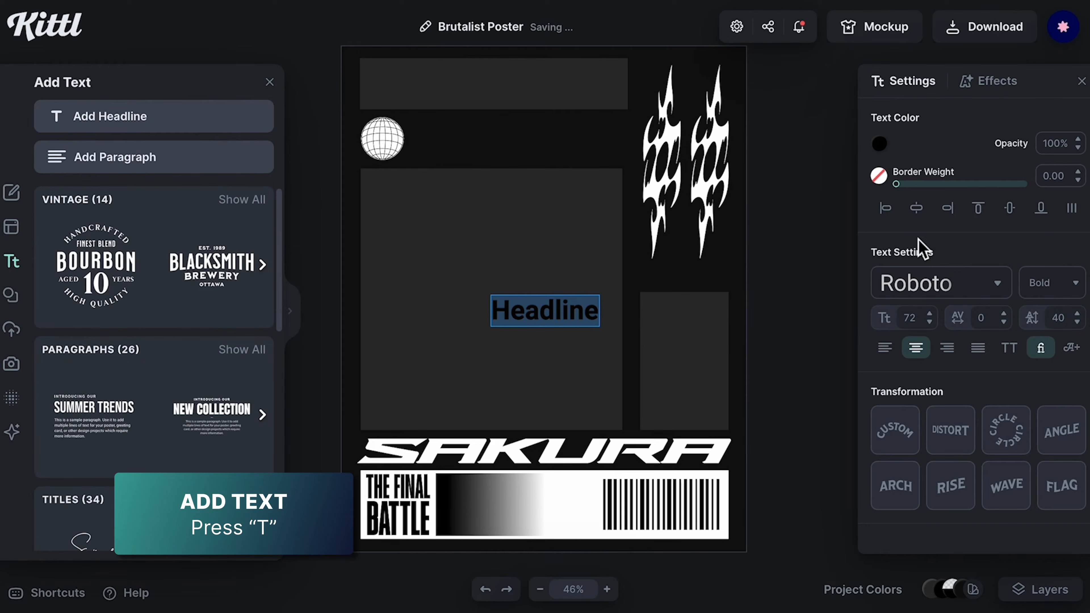
pyautogui.click(963, 301)
pyautogui.click(730, 365)
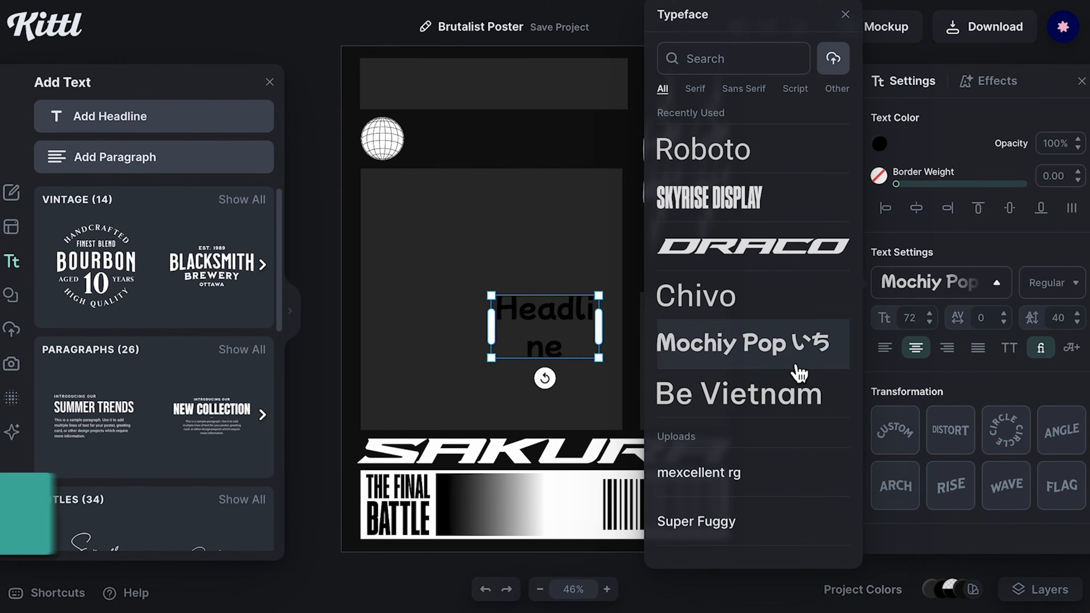
pyautogui.click(587, 316)
pyautogui.doubleClick(529, 313)
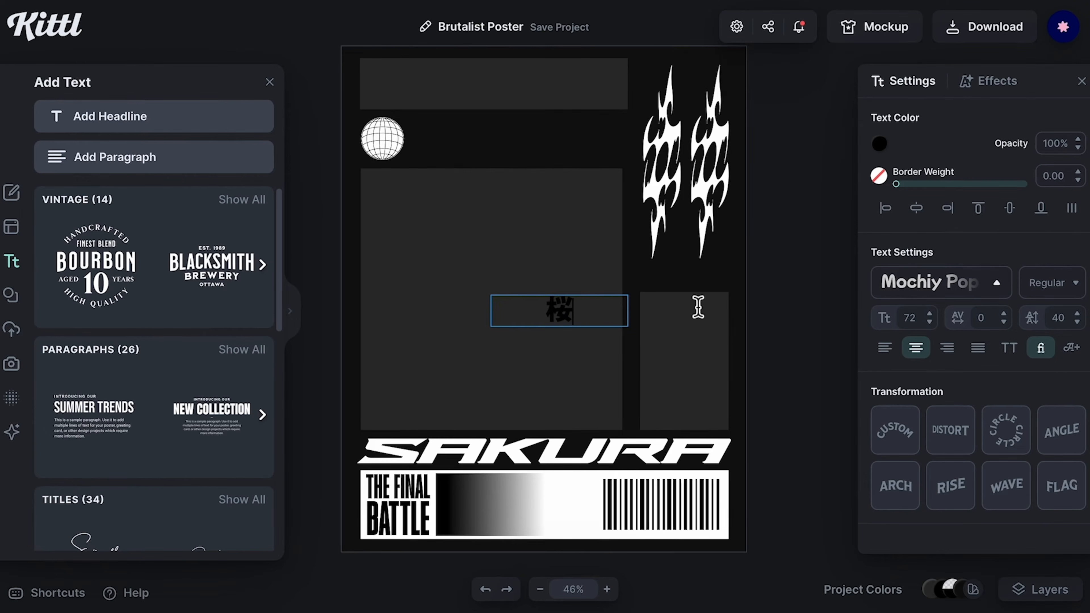
pyautogui.click(815, 306)
pyautogui.click(533, 304)
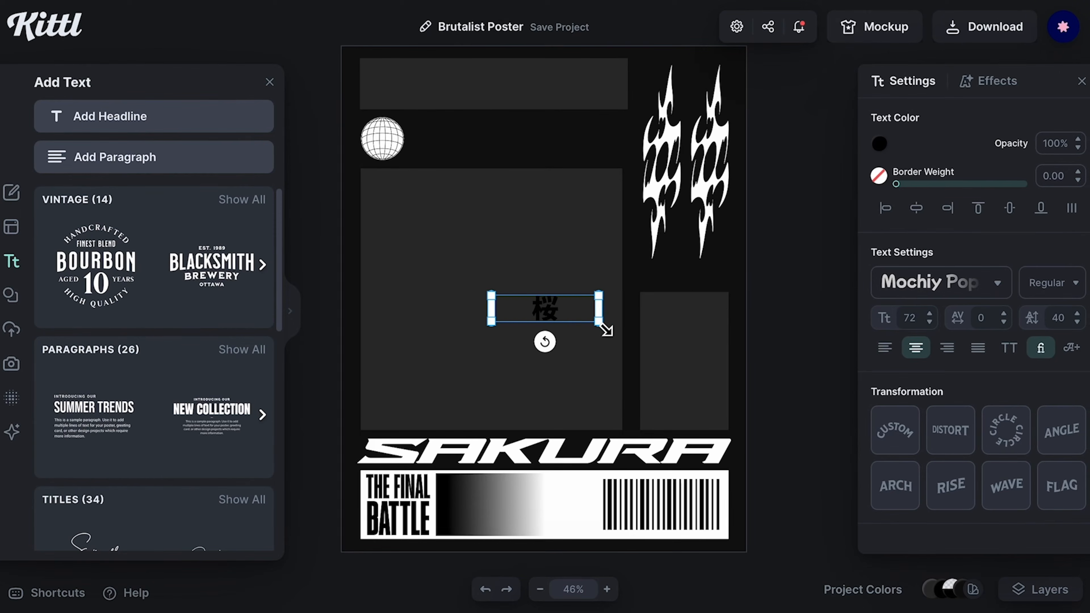
pyautogui.moveTo(553, 314); pyautogui.dragTo(531, 329)
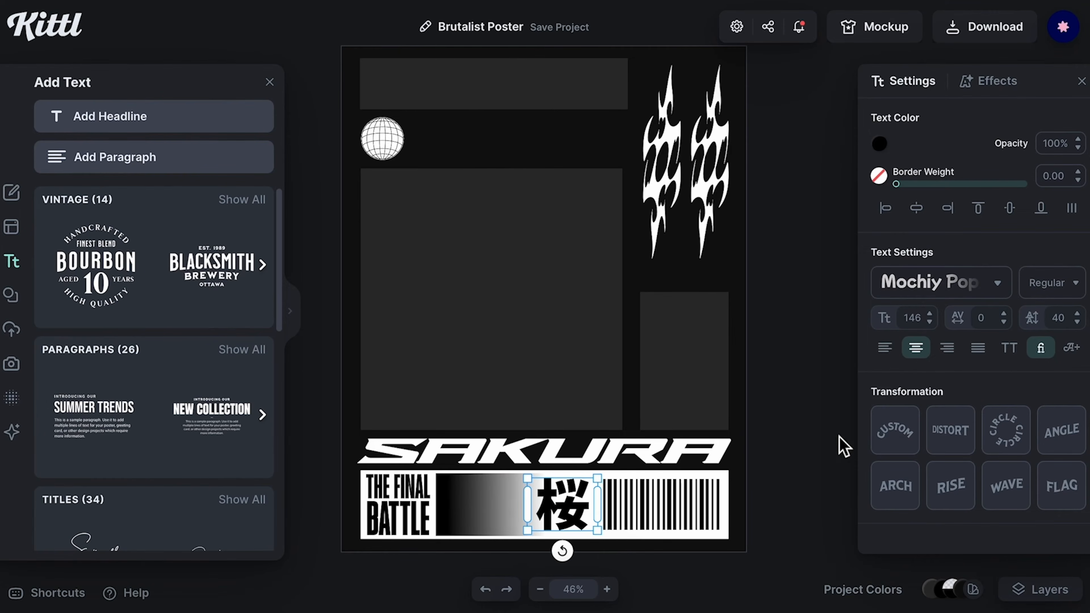
pyautogui.click(812, 446)
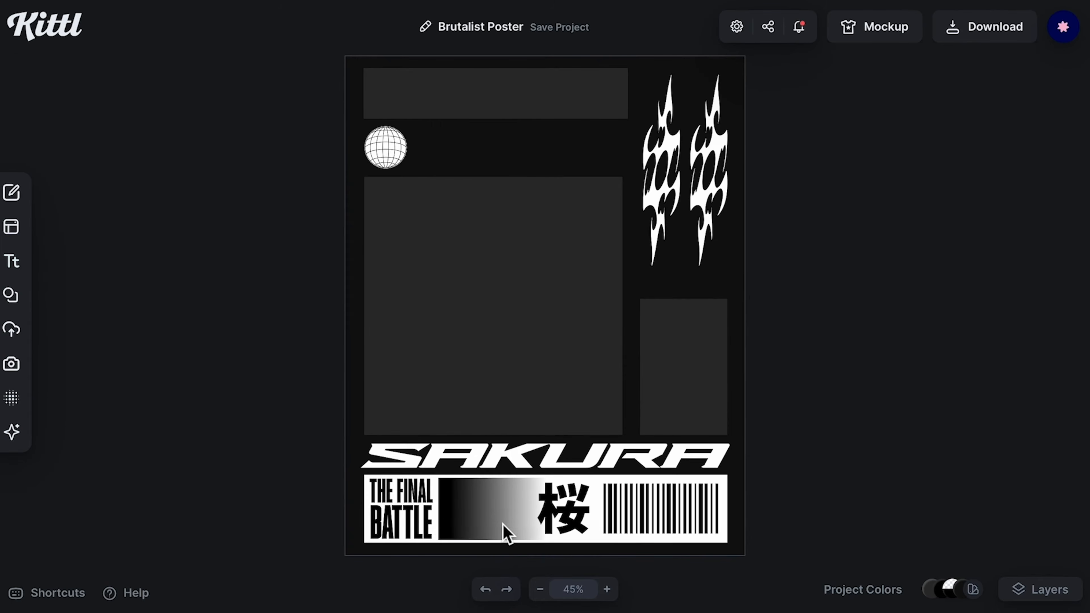
# Step: Give the top grey bar a white border of weight 4 and remove its fill
pyautogui.click(506, 532)
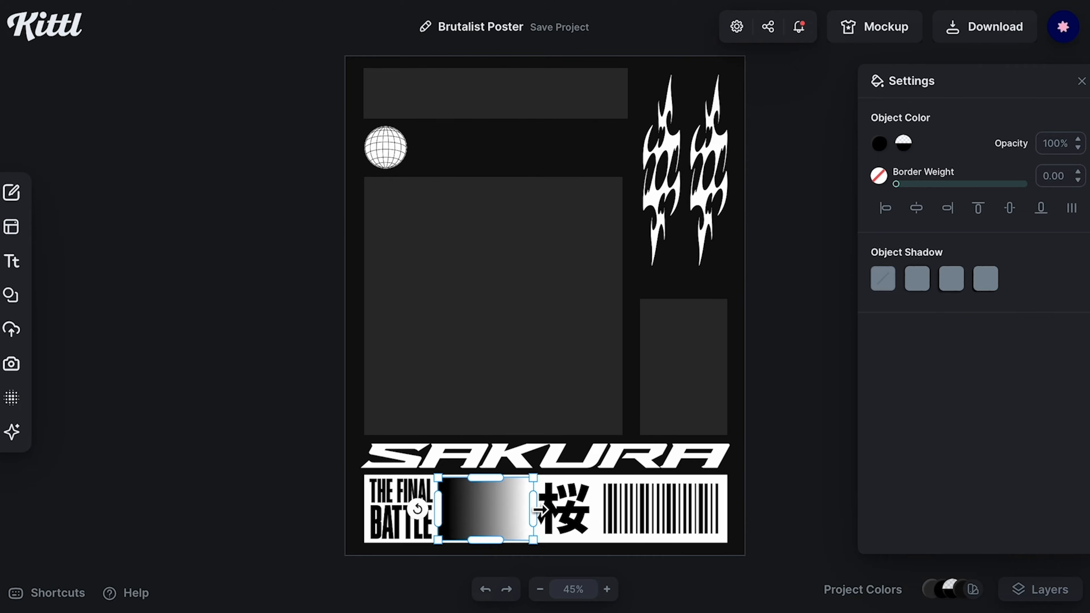
pyautogui.click(784, 489)
pyautogui.click(584, 115)
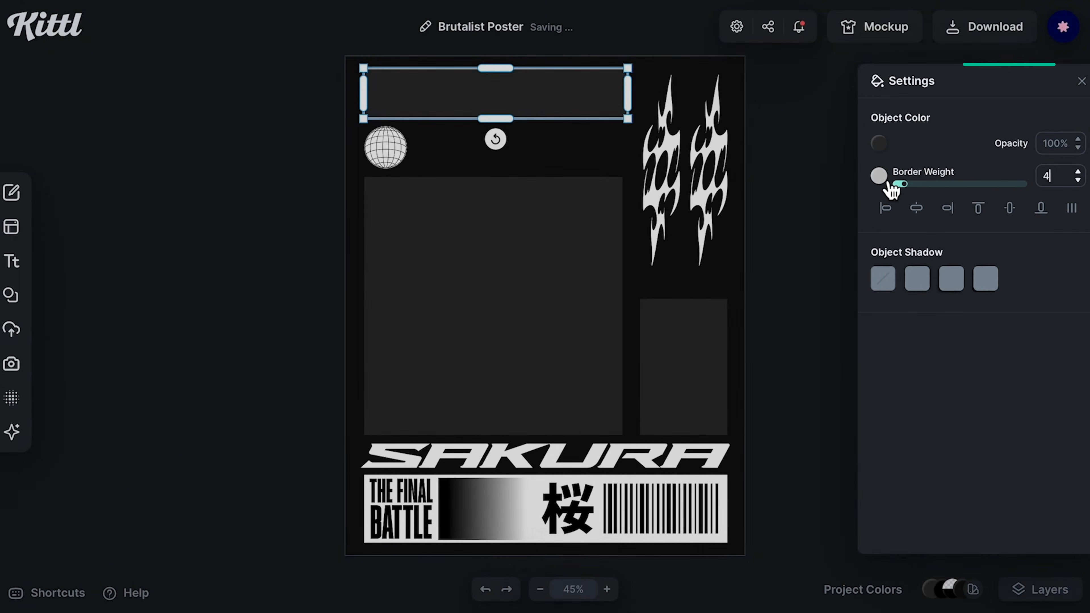
pyautogui.click(878, 176)
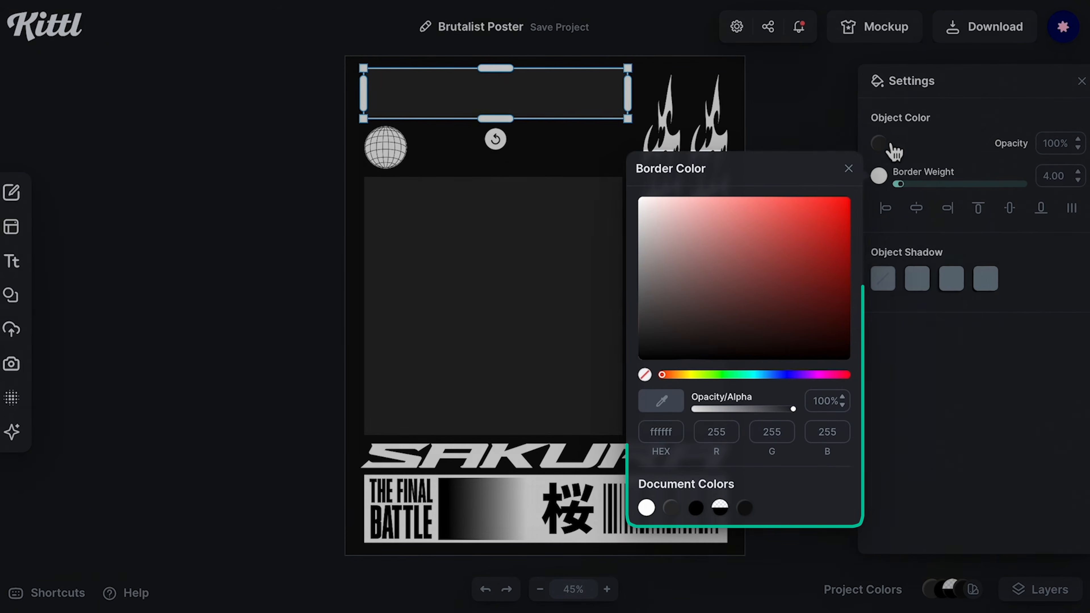
pyautogui.click(878, 143)
pyautogui.click(645, 342)
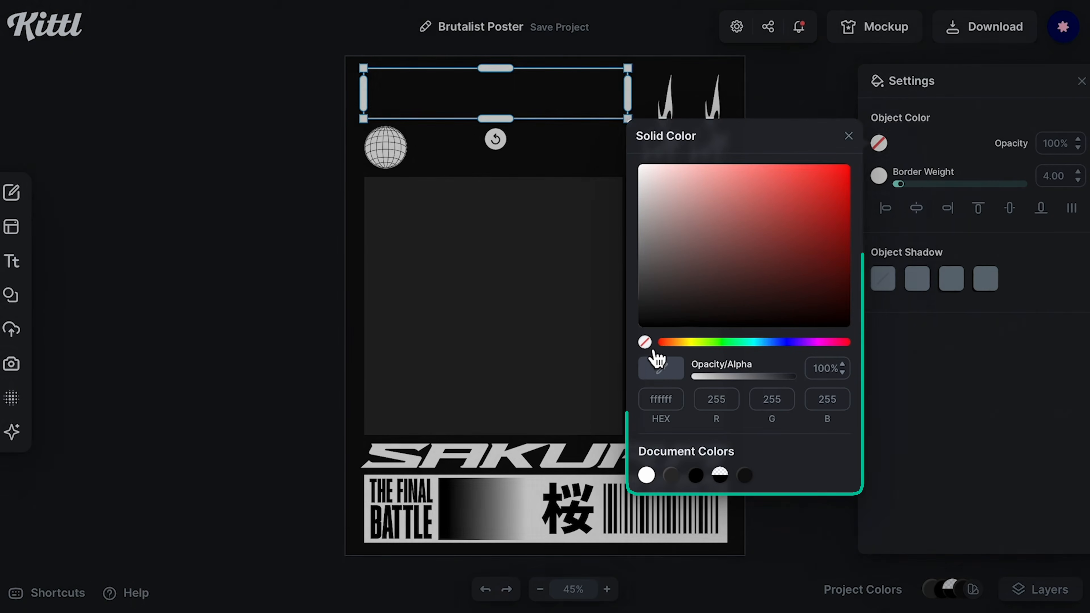
pyautogui.click(314, 312)
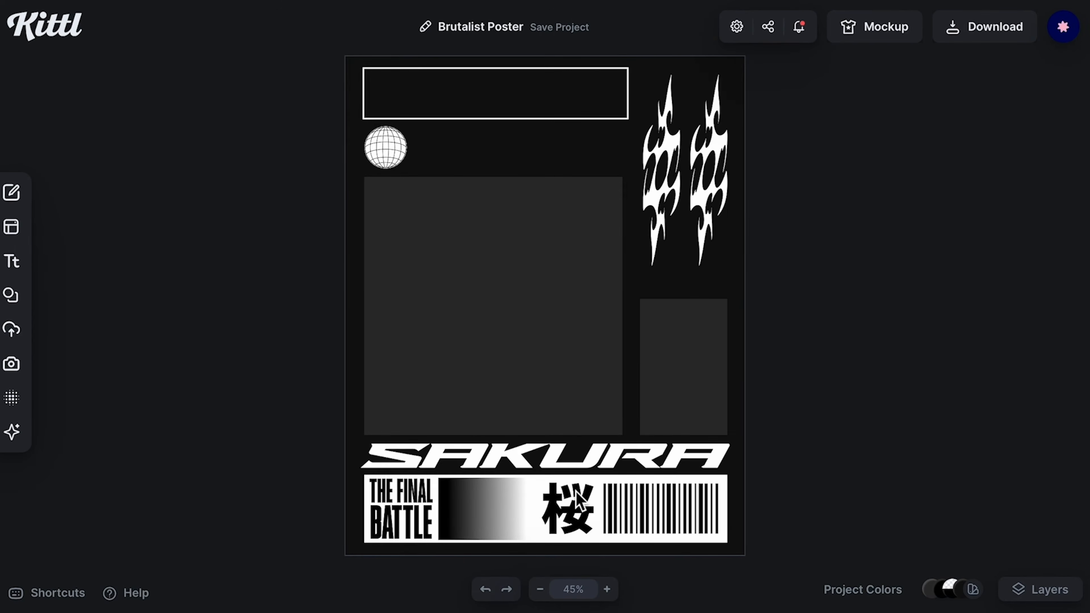
# Step: Duplicate the kanji, move the copy up, colour it white and paste in the text 最後の戦い
pyautogui.click(577, 496)
pyautogui.press('super+d')
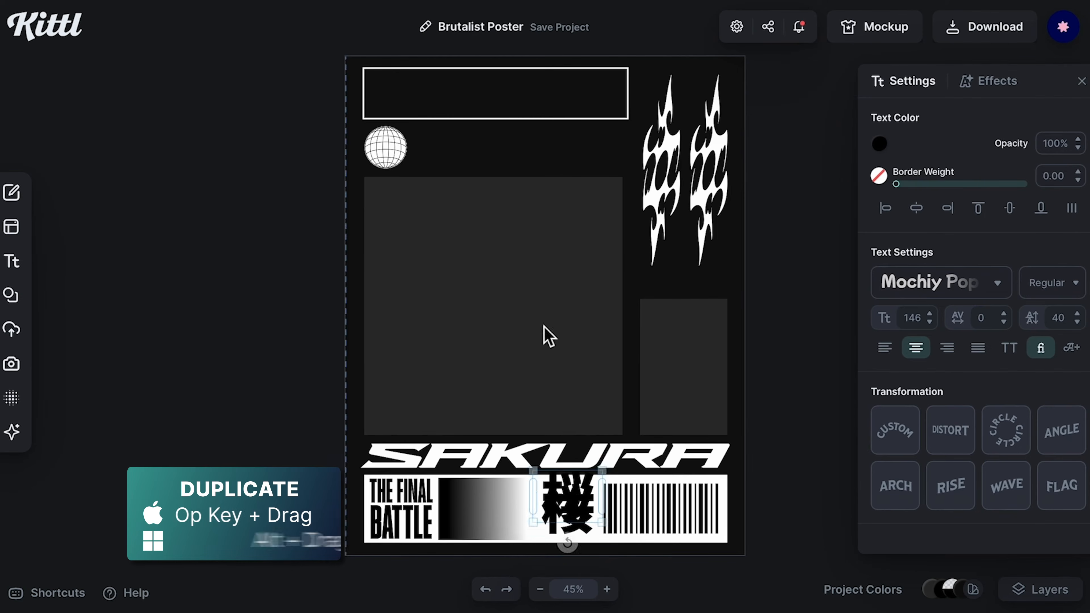
pyautogui.moveTo(548, 337); pyautogui.dragTo(488, 191)
pyautogui.click(878, 143)
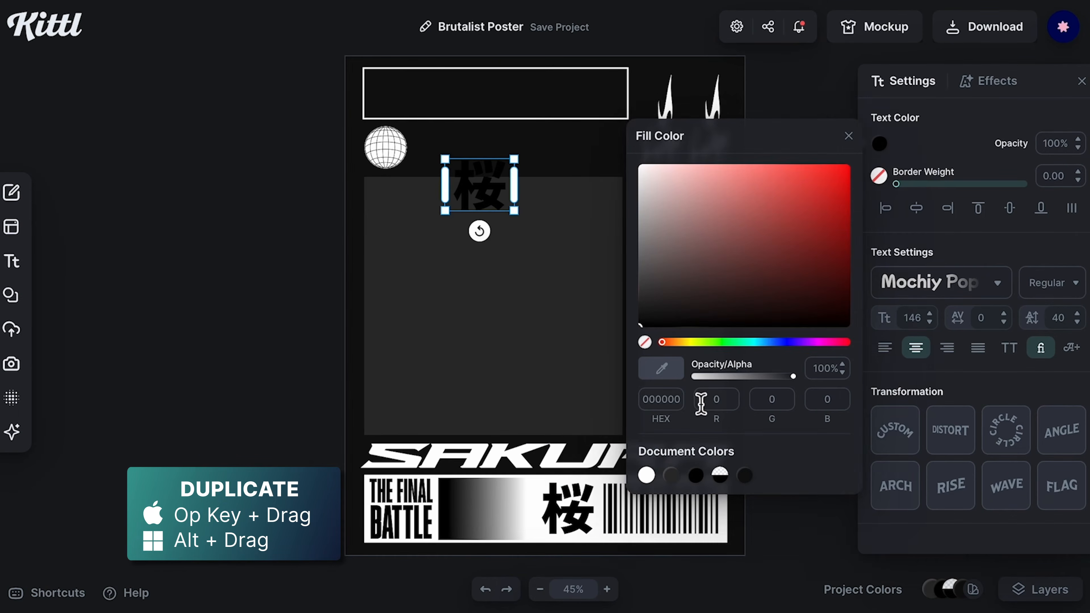
pyautogui.click(646, 474)
pyautogui.doubleClick(485, 186)
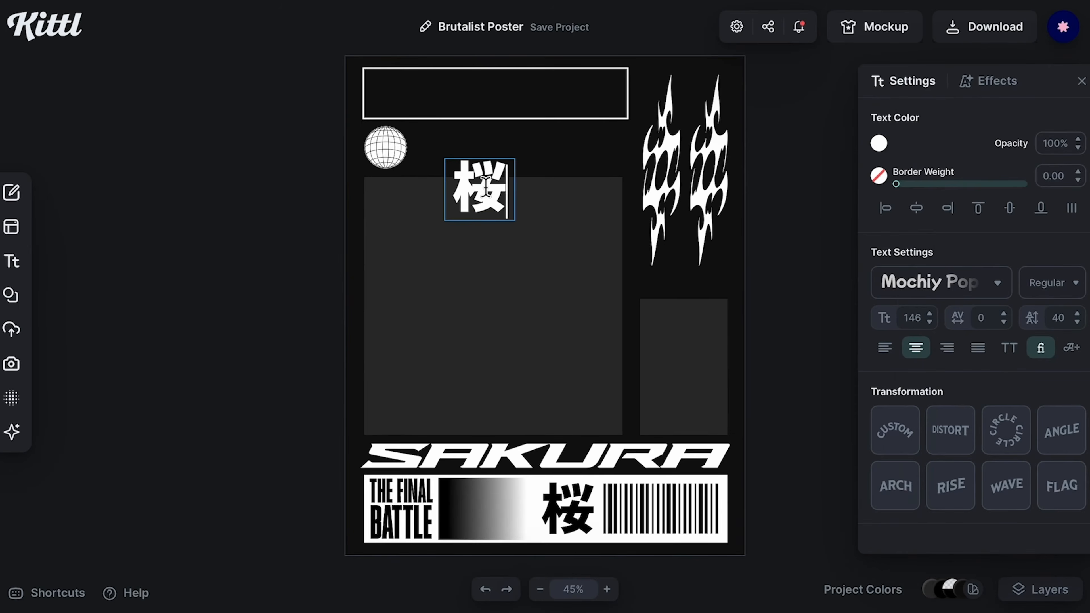
pyautogui.write('最後の戦い')
pyautogui.press('Escape')
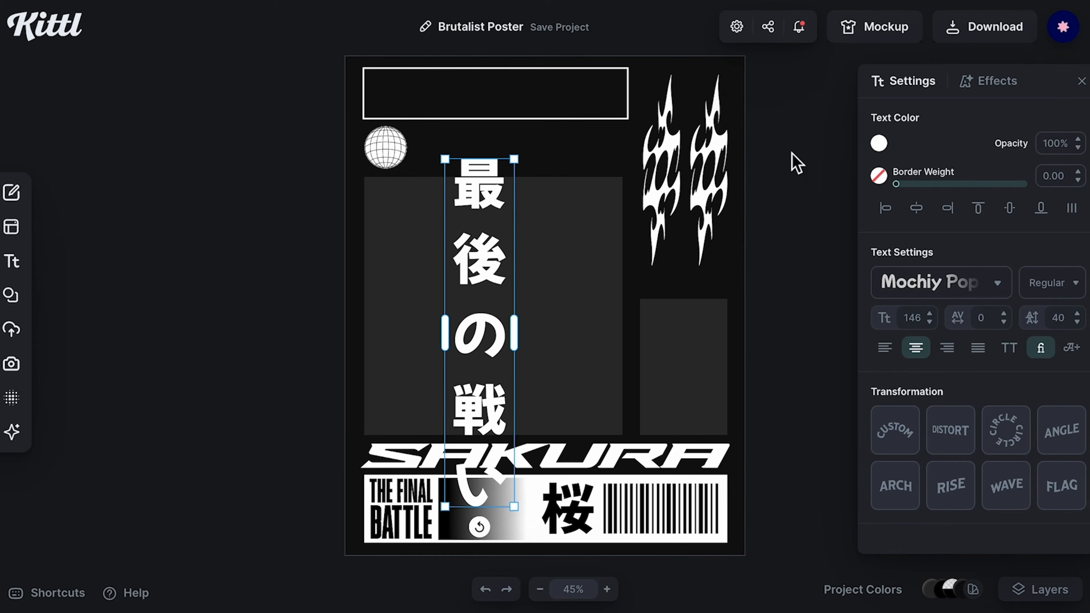
# Step: Resize the Japanese text box into a single line and place it beside the globe near the top
pyautogui.moveTo(515, 507); pyautogui.dragTo(485, 245)
pyautogui.moveTo(553, 185); pyautogui.dragTo(640, 172)
pyautogui.moveTo(416, 128); pyautogui.dragTo(407, 126)
pyautogui.moveTo(636, 150); pyautogui.dragTo(631, 150)
# Step: Recolour the globe icon to a dark fill with white lines
pyautogui.click(558, 300)
pyautogui.click(385, 147)
pyautogui.click(878, 143)
pyautogui.click(684, 268)
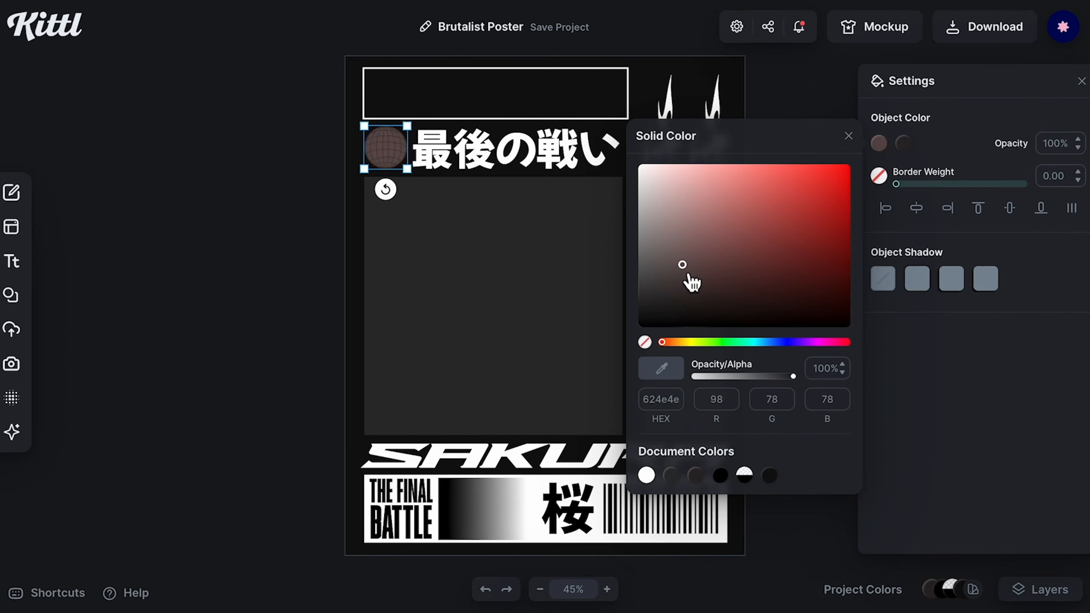
pyautogui.click(903, 144)
pyautogui.click(210, 271)
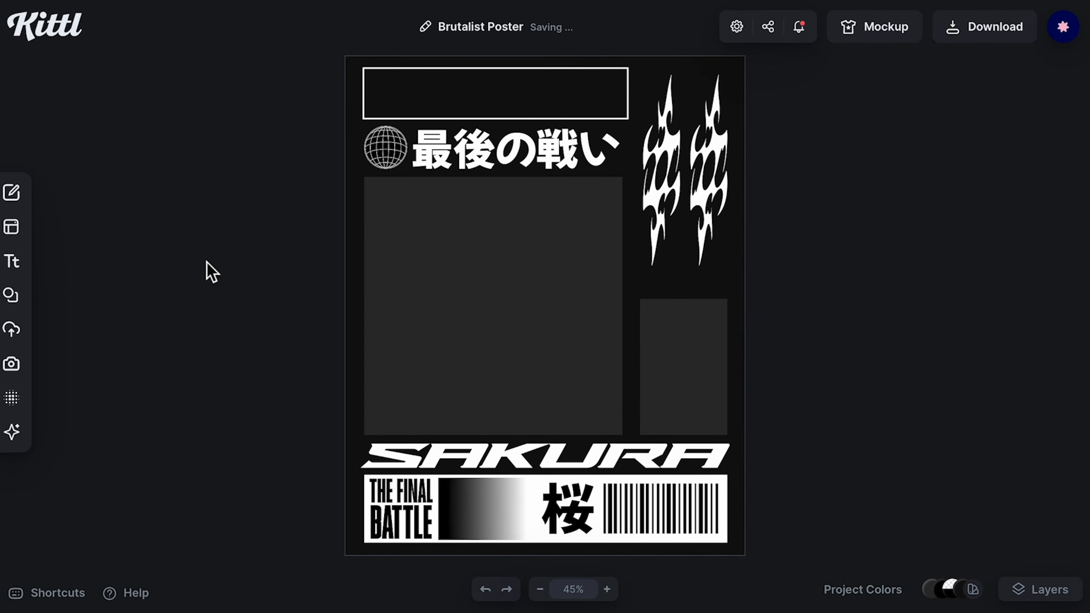
# Step: Shrink the globe slightly and duplicate a copy into the right end of the outlined top bar
pyautogui.click(386, 148)
pyautogui.moveTo(407, 170); pyautogui.dragTo(400, 163)
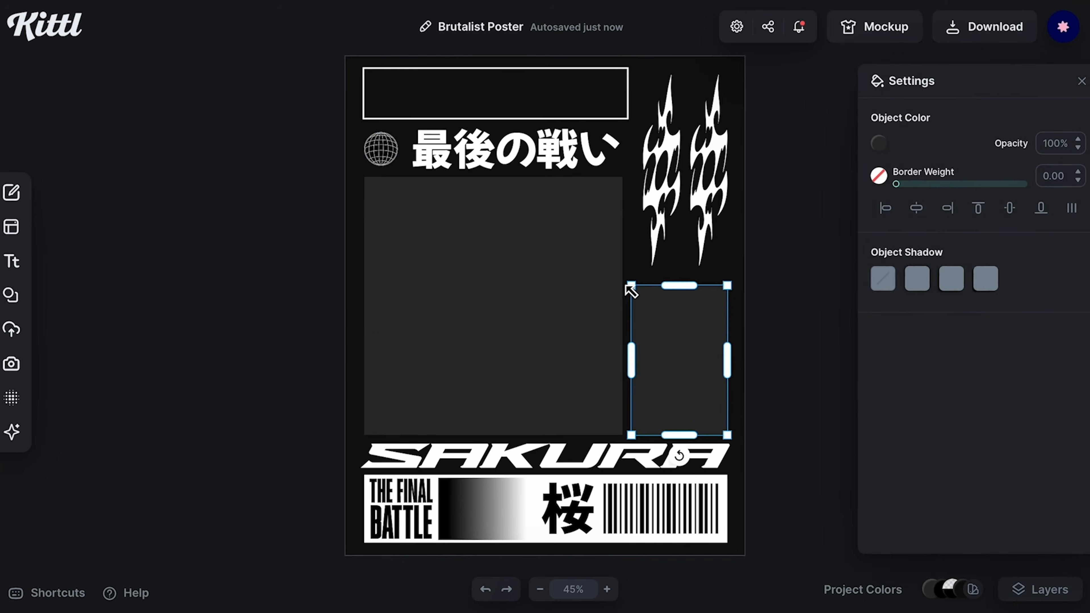
pyautogui.press('Escape')
pyautogui.click(382, 161)
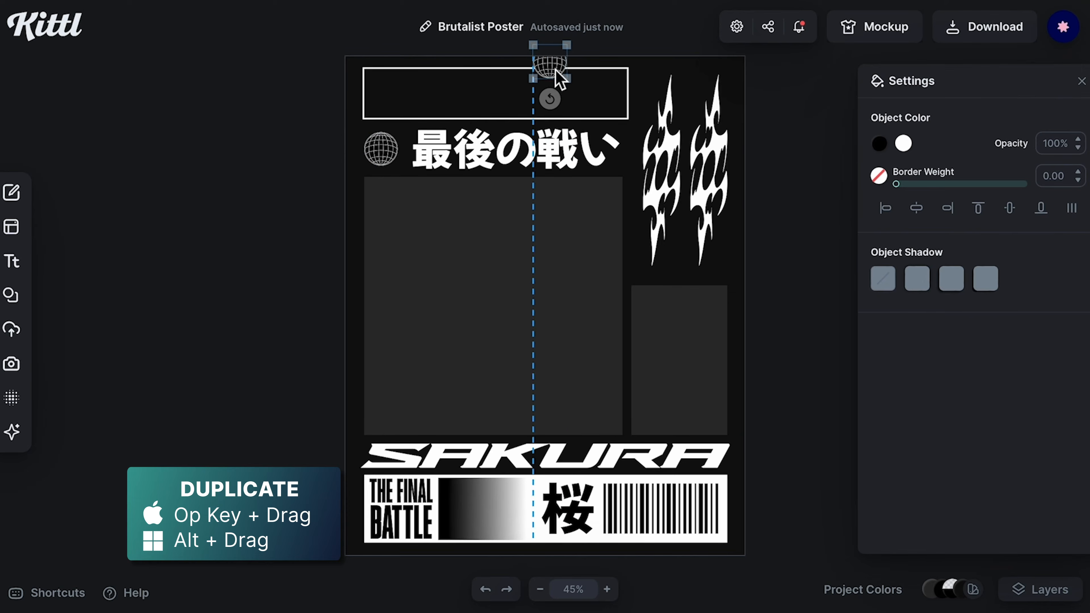
pyautogui.moveTo(606, 105); pyautogui.dragTo(606, 103)
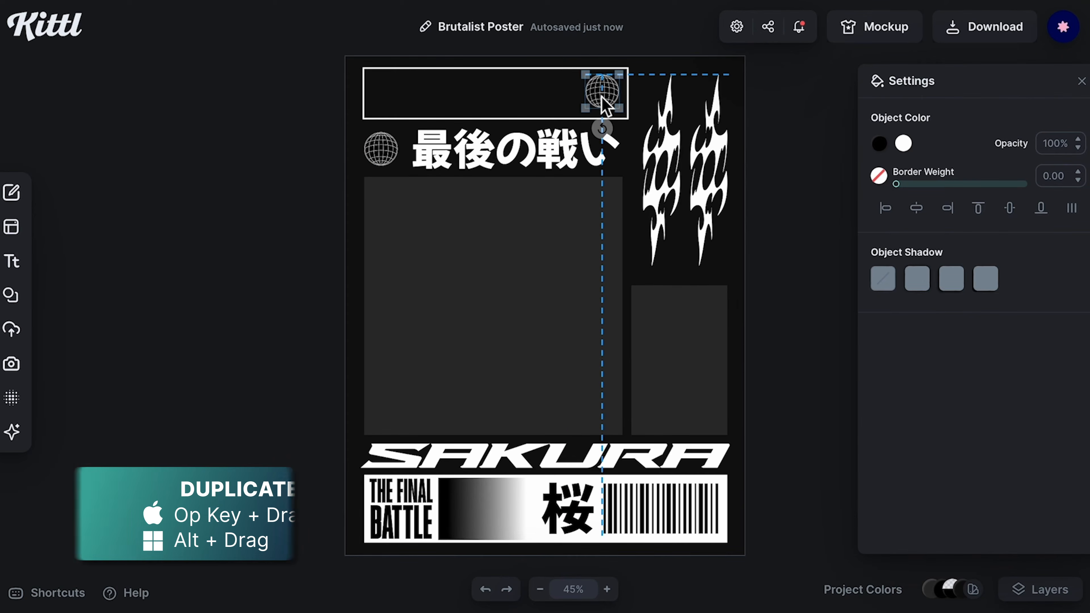
pyautogui.click(521, 103)
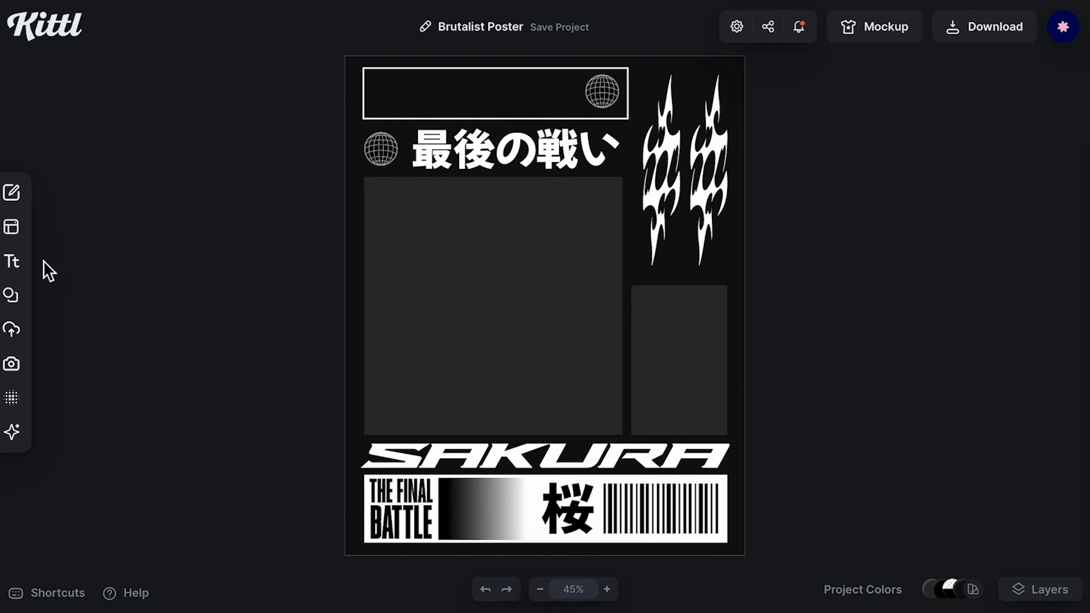
# Step: Add a paragraph text block in the large block, set its font to Chivo and justify it
pyautogui.click(13, 262)
pyautogui.click(177, 171)
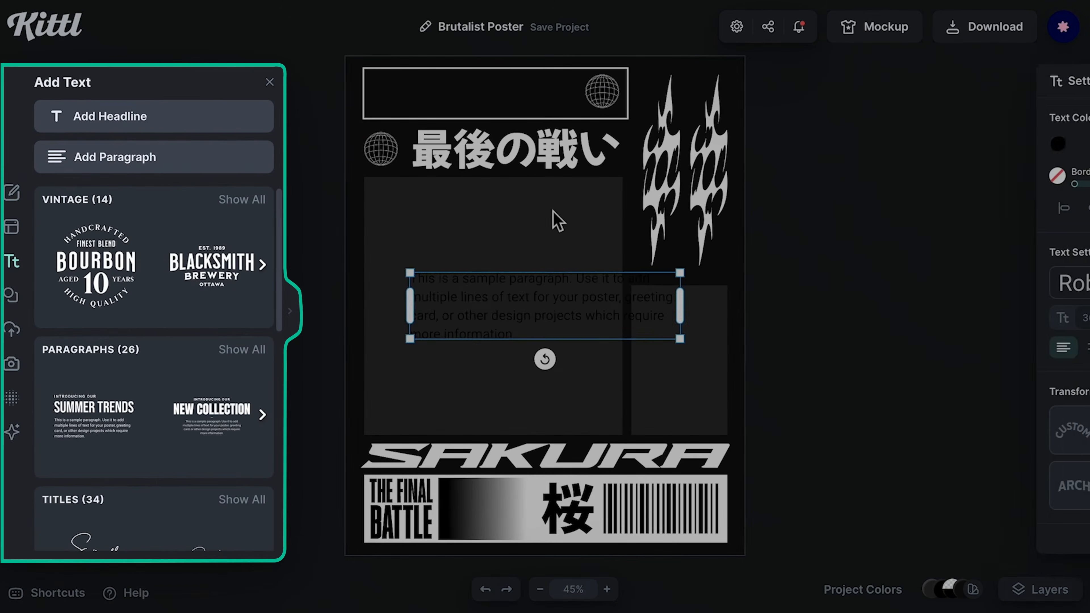
pyautogui.click(948, 299)
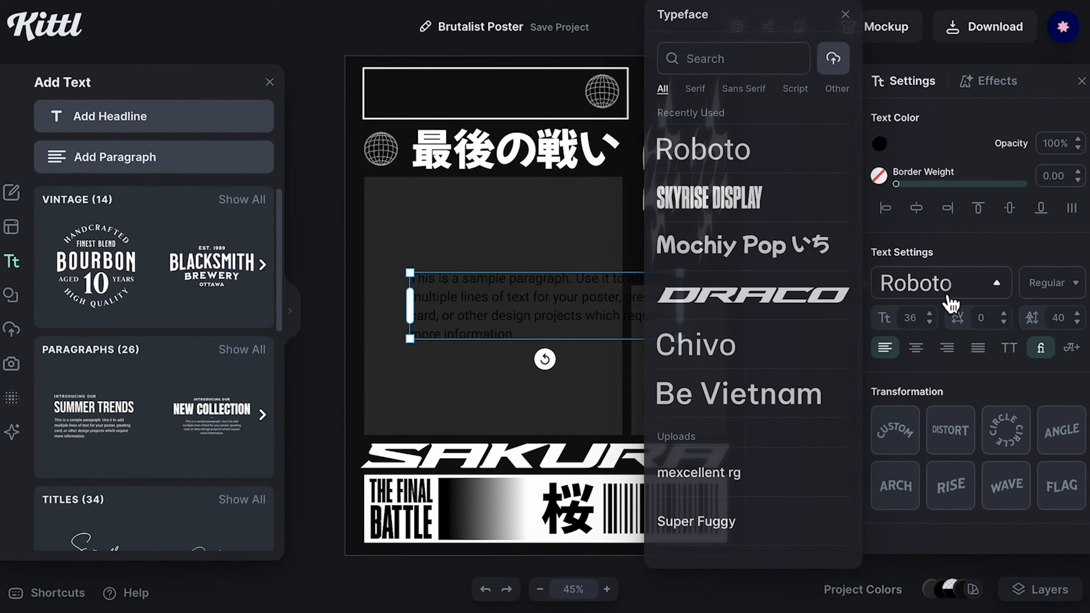
pyautogui.click(823, 352)
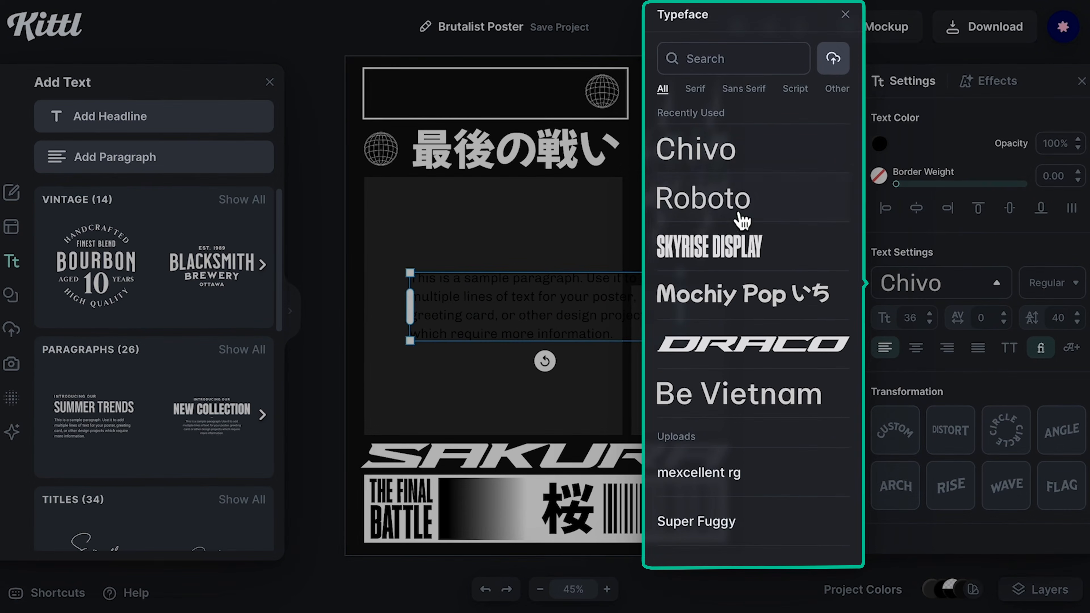
pyautogui.click(978, 347)
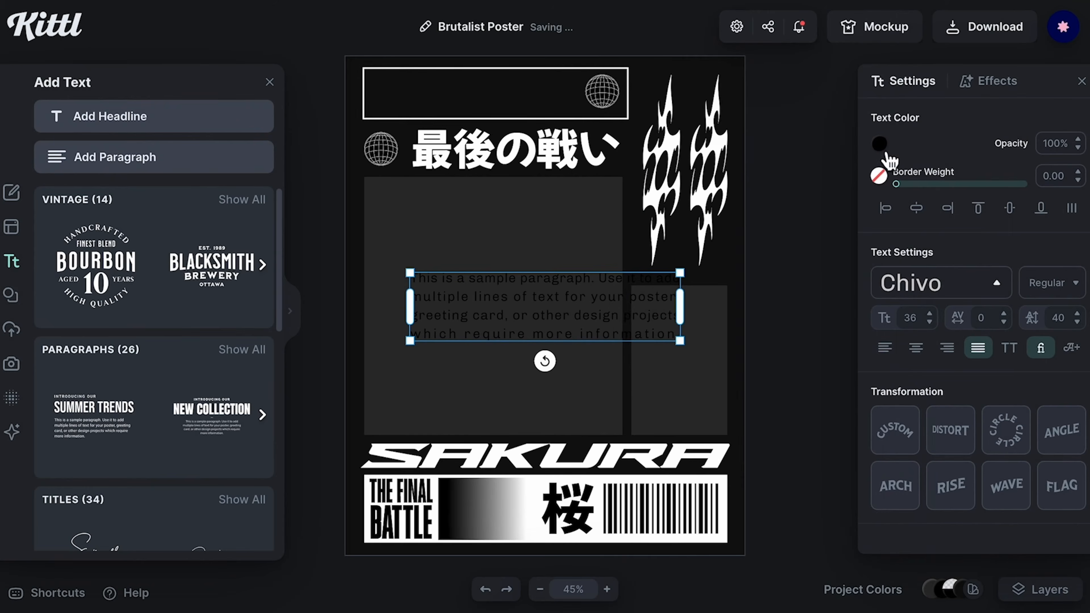
# Step: Recolour the paragraph text white and fit it inside the outlined top bar beside its globe
pyautogui.click(880, 145)
pyautogui.click(647, 475)
pyautogui.moveTo(411, 273); pyautogui.dragTo(533, 304)
pyautogui.moveTo(586, 331); pyautogui.dragTo(423, 103)
pyautogui.moveTo(339, 176); pyautogui.dragTo(601, 167)
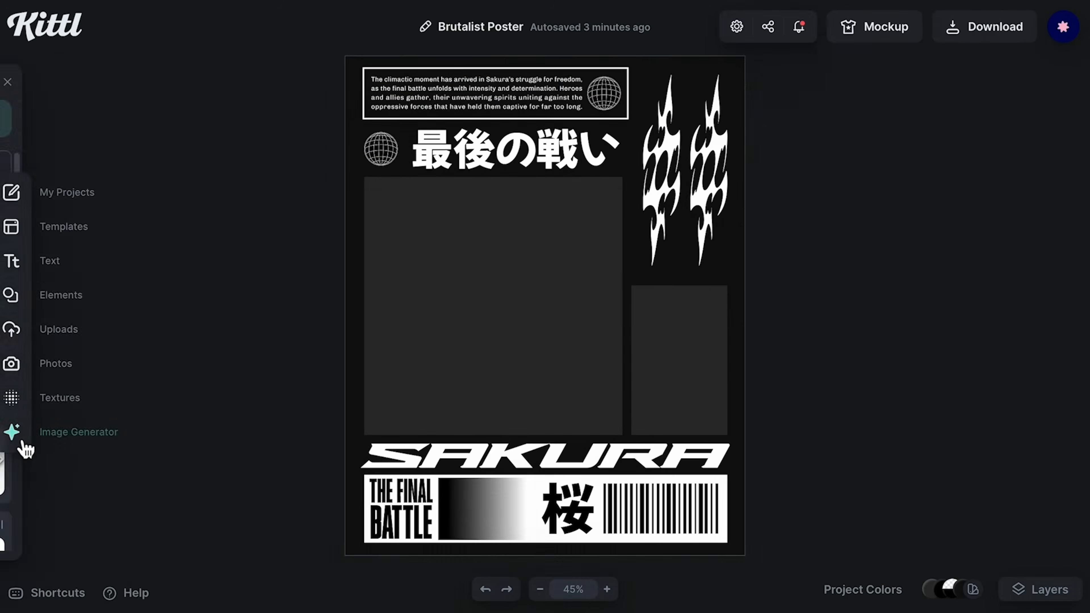
# Step: Generate an AI image with the prompt '90s anime style, Akira, motorcycle, main character,'
pyautogui.click(24, 444)
pyautogui.click(116, 190)
pyautogui.write('9')
pyautogui.write('0')
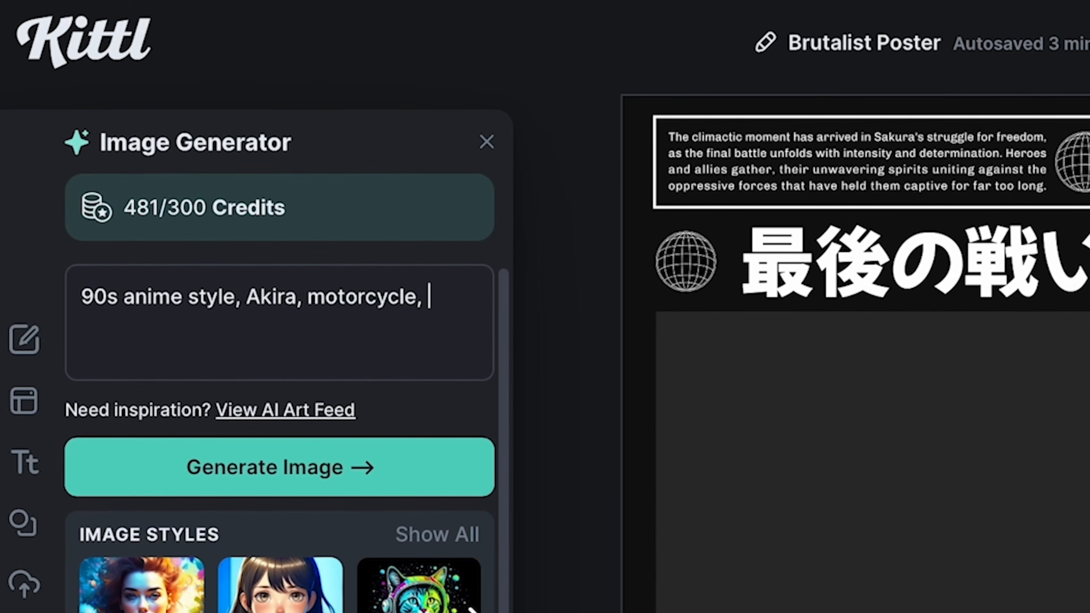
pyautogui.write('er,')
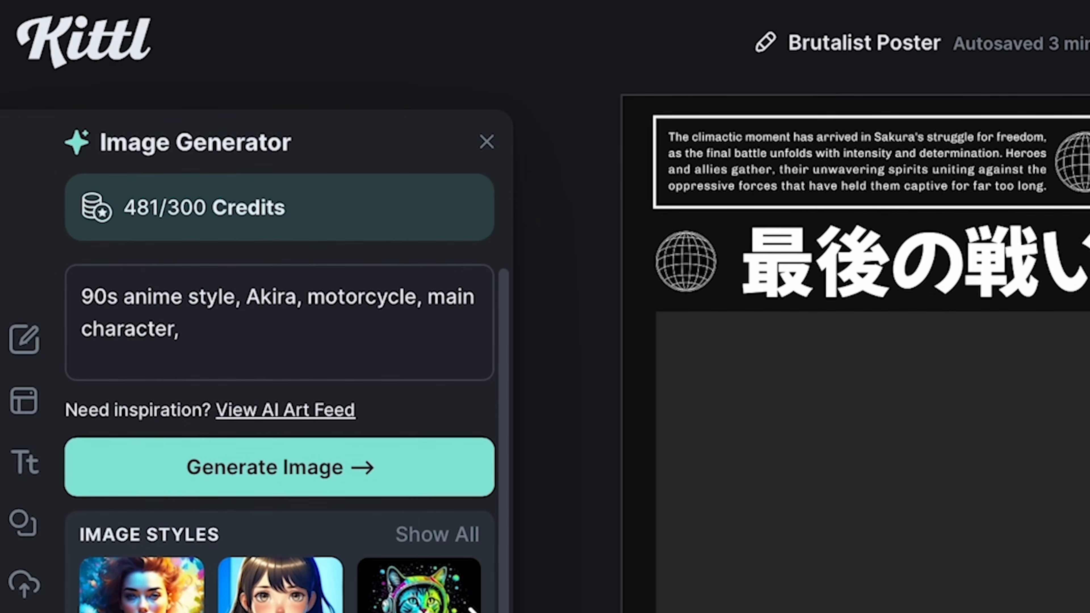
pyautogui.click(356, 467)
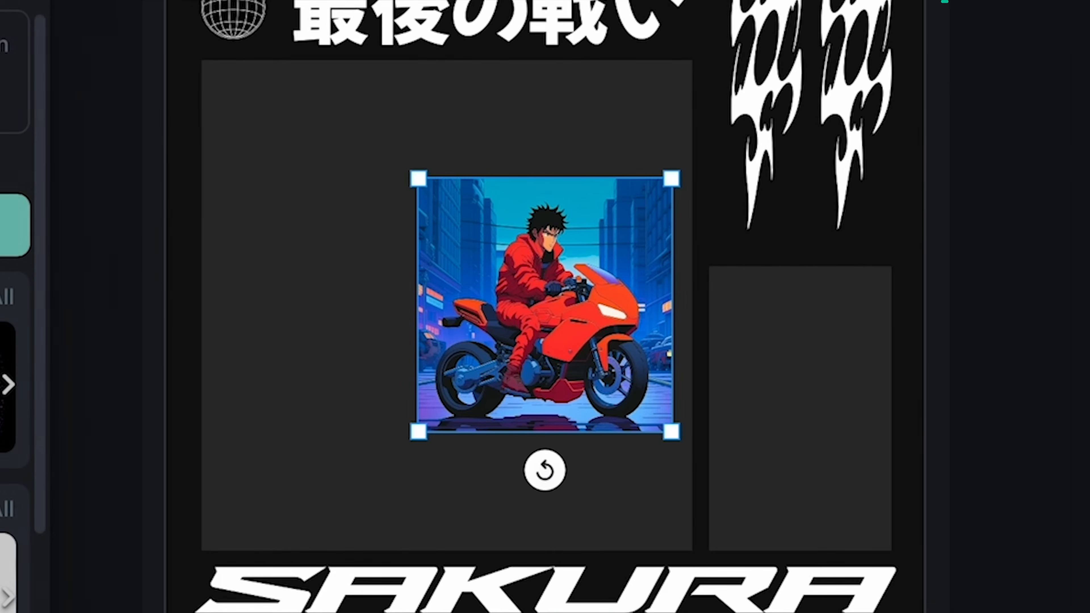
# Step: Move and scale the motorcycle image so it fills the large grey block
pyautogui.moveTo(430, 192); pyautogui.dragTo(146, 4)
pyautogui.moveTo(401, 182); pyautogui.dragTo(431, 290)
pyautogui.moveTo(683, 538); pyautogui.dragTo(695, 550)
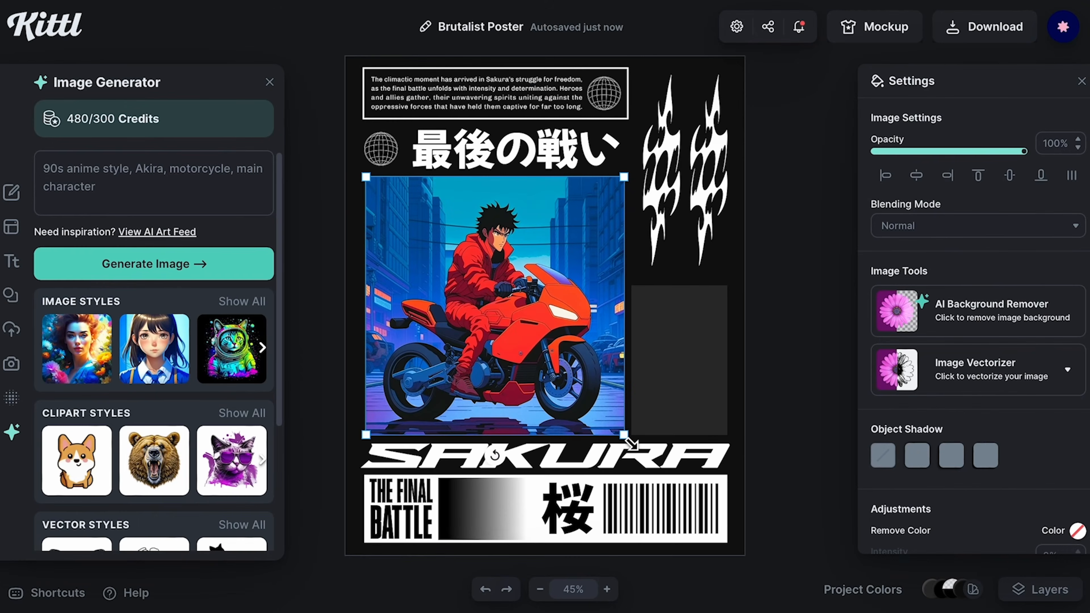
# Step: Generate an AI image with the prompt '90s anime style, sakura tree' and nudge it on the poster
pyautogui.click(343, 107)
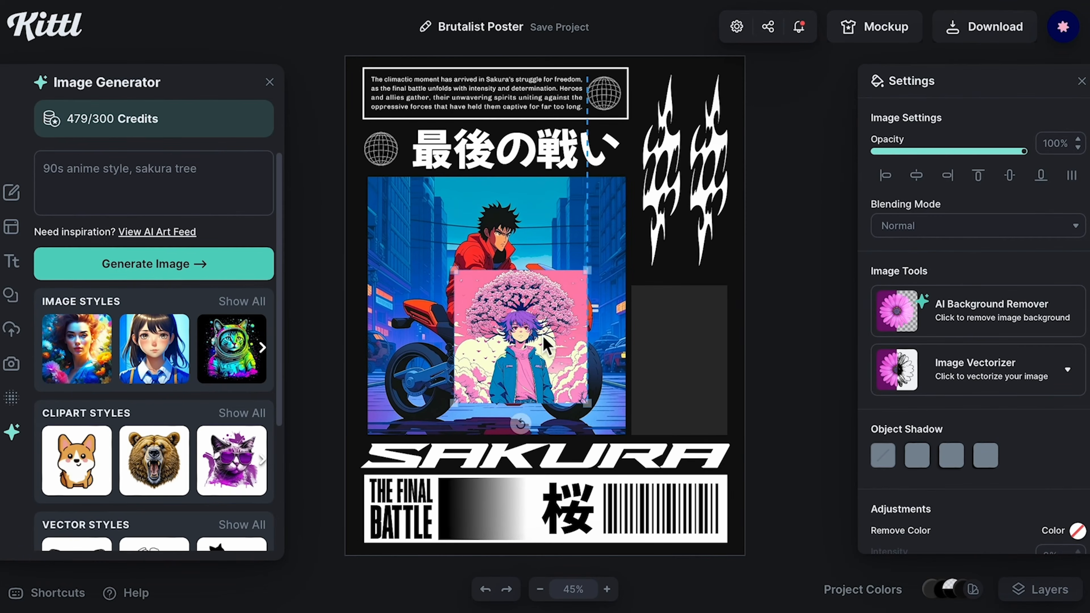
pyautogui.moveTo(547, 347)
pyautogui.mouseDown()
pyautogui.moveTo(694, 401)
pyautogui.moveTo(702, 355)
pyautogui.moveTo(554, 352)
pyautogui.mouseUp()
# Step: Delete the small grey block and place a tall rectangular mask from the Masks shapes in its spot
pyautogui.click(722, 355)
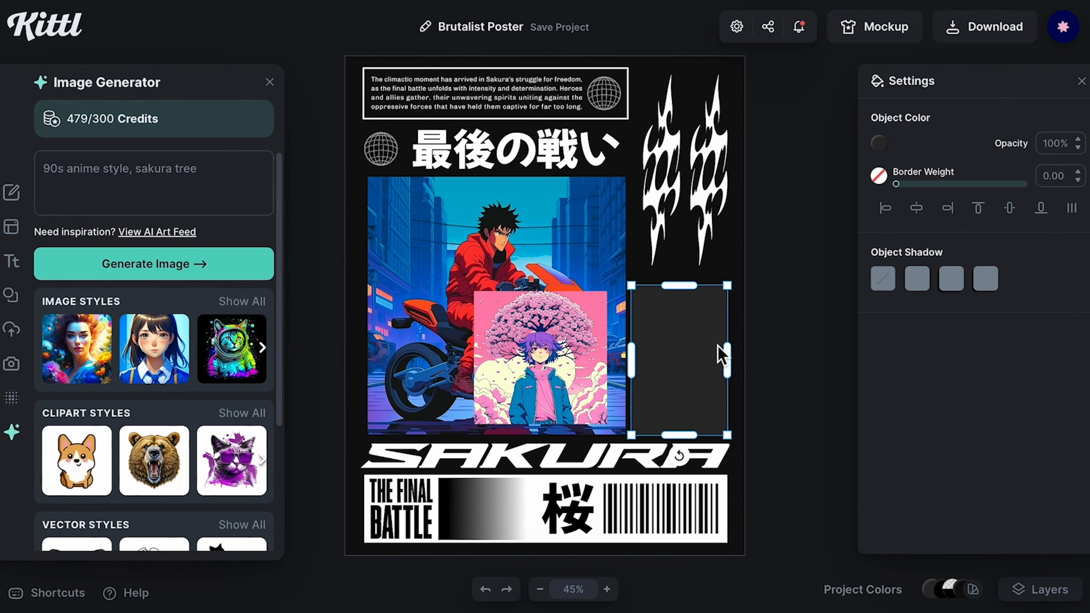
pyautogui.press('Delete')
pyautogui.click(11, 296)
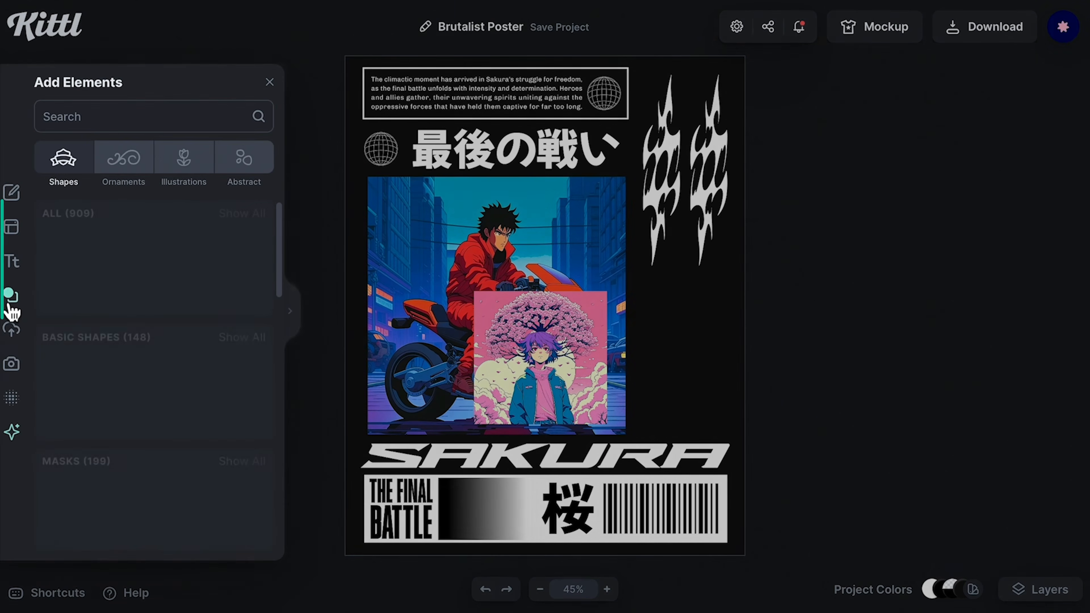
pyautogui.scroll(-2, 189, 377)
pyautogui.click(249, 388)
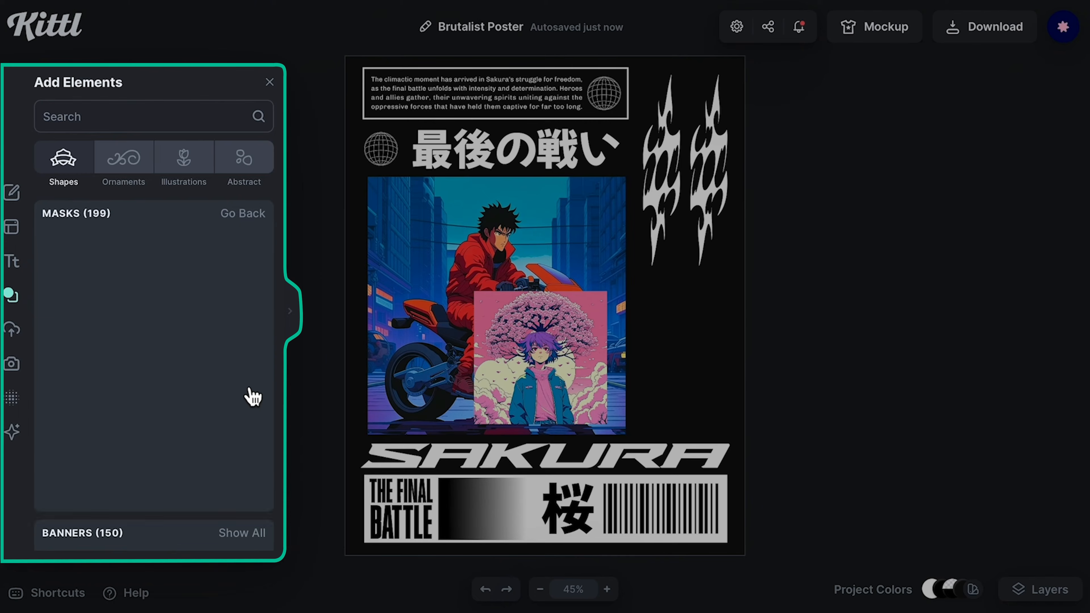
pyautogui.scroll(-2, 251, 394)
pyautogui.click(236, 428)
pyautogui.moveTo(554, 296); pyautogui.dragTo(699, 352)
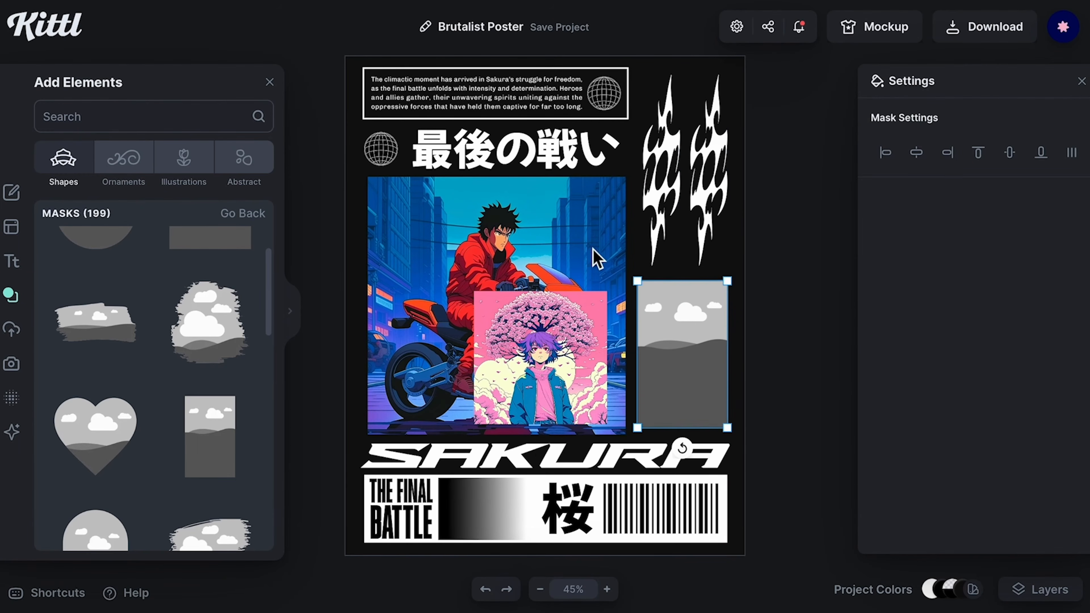
# Step: Remove the first sakura image and align the mask's edges with the neighbouring blocks
pyautogui.click(1040, 185)
pyautogui.click(803, 275)
pyautogui.click(432, 378)
pyautogui.keyDown('shift'); pyautogui.click(433, 534); pyautogui.keyUp('shift')
pyautogui.click(888, 179)
pyautogui.click(680, 331)
pyautogui.moveTo(637, 288); pyautogui.dragTo(630, 281)
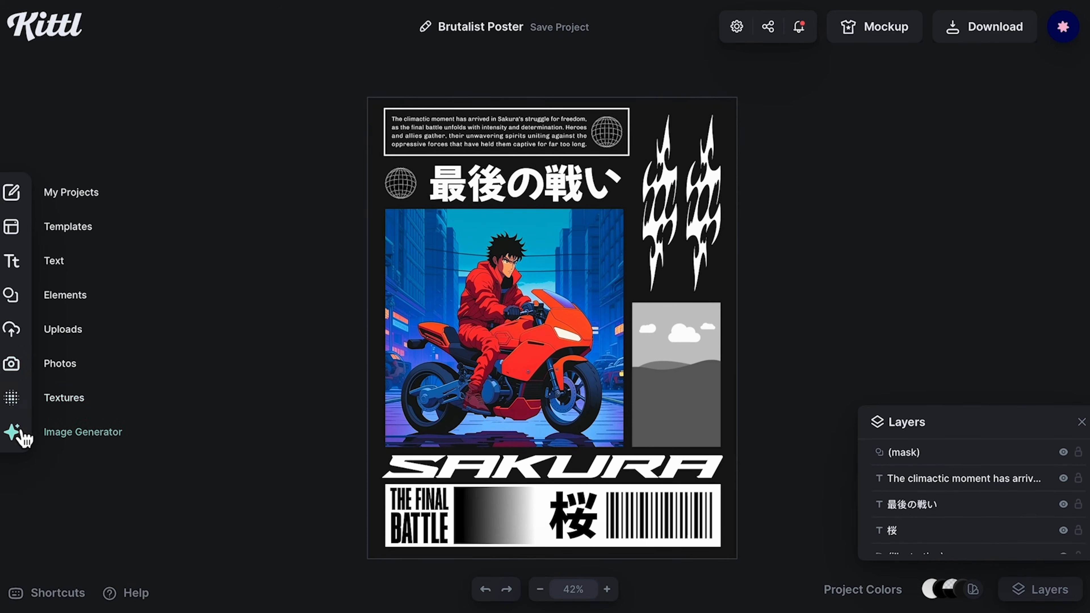
# Step: Generate an AI image with the prompt '90s anime style, sakura tree, landscape'
pyautogui.click(19, 431)
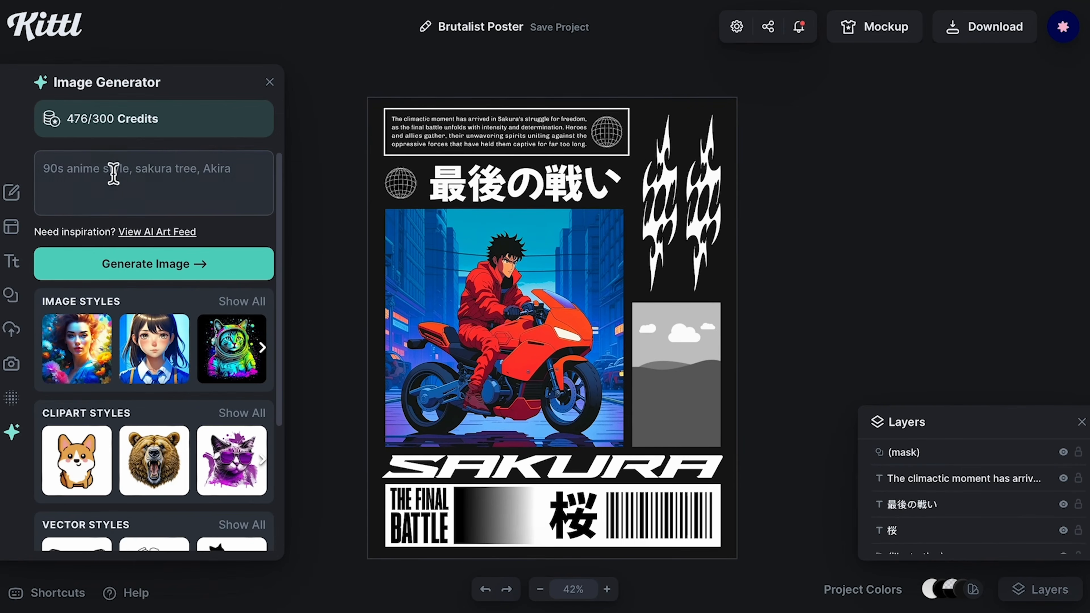
pyautogui.click(160, 175)
pyautogui.write('90s anime style, sakura tree, landscape')
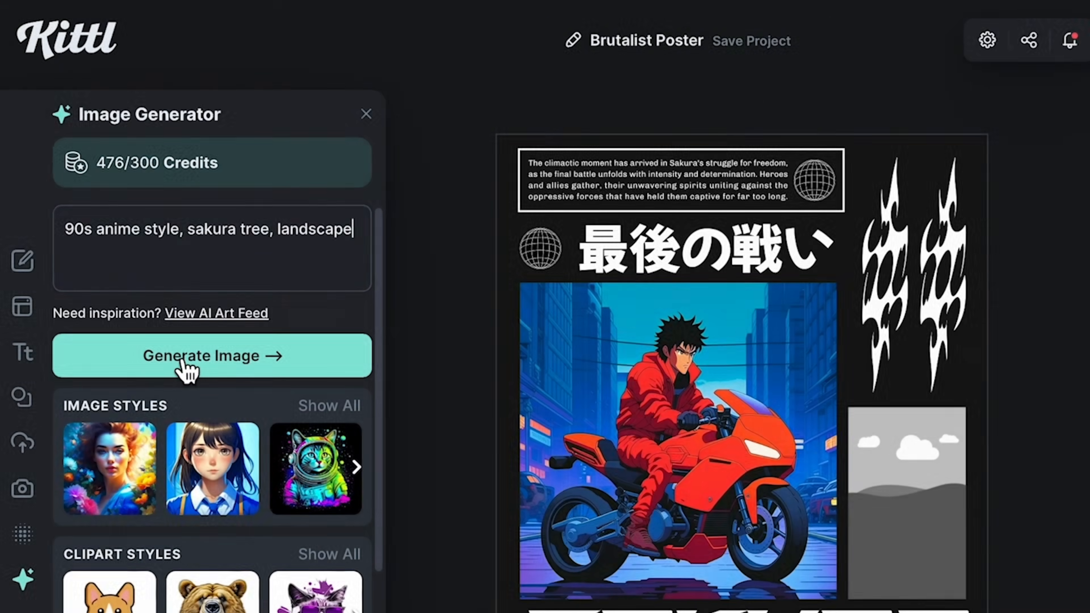
pyautogui.click(183, 369)
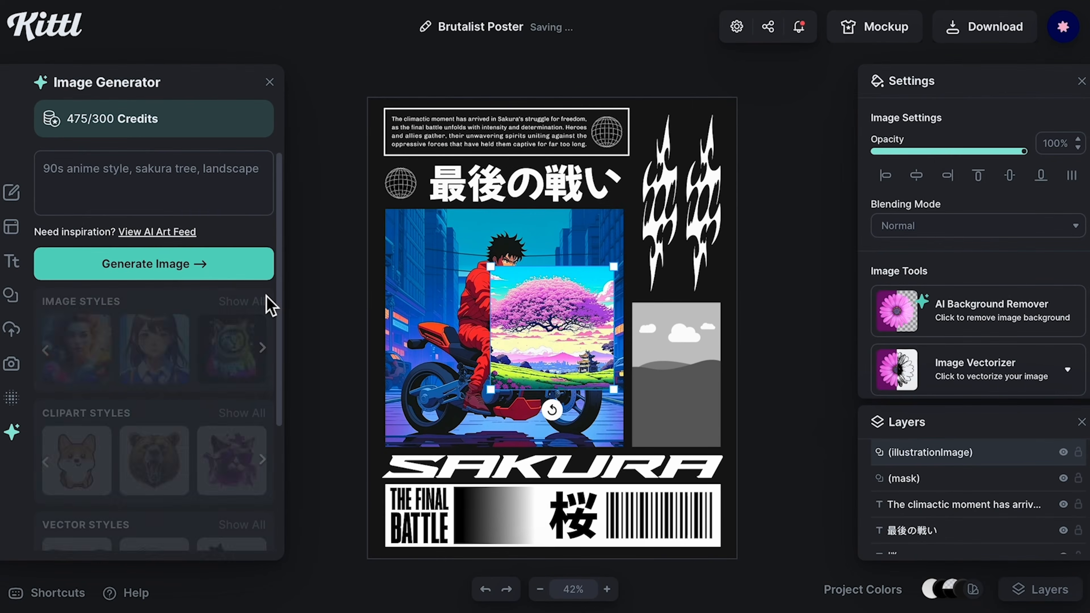
# Step: Drop the sakura landscape image into the tall mask
pyautogui.moveTo(562, 360); pyautogui.dragTo(697, 386)
pyautogui.click(815, 391)
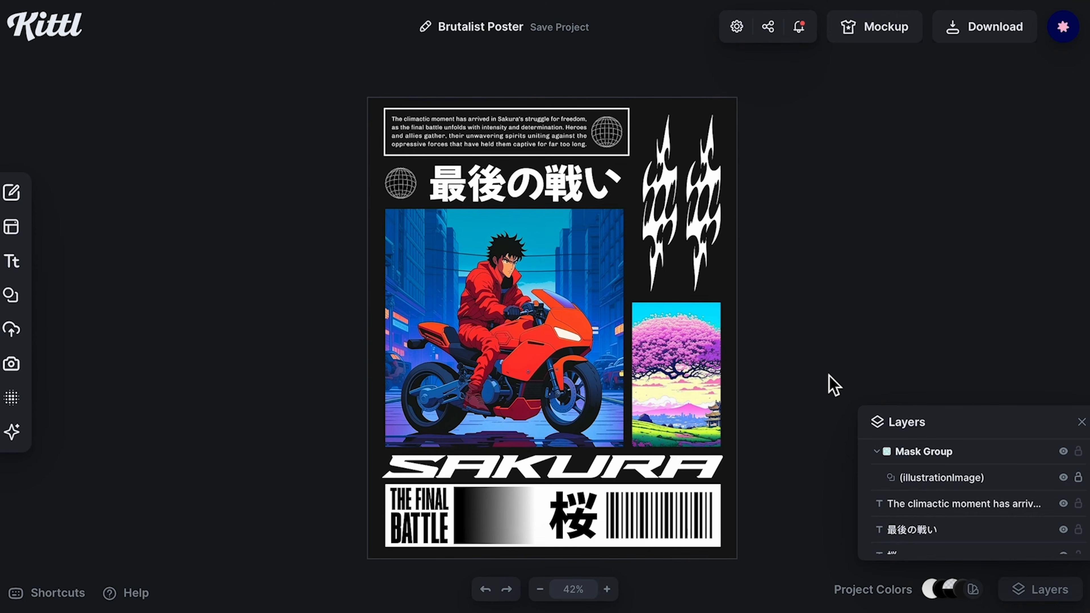
# Step: Try removing the background from a duplicate of the motorcycle image
pyautogui.moveTo(541, 349); pyautogui.dragTo(563, 347)
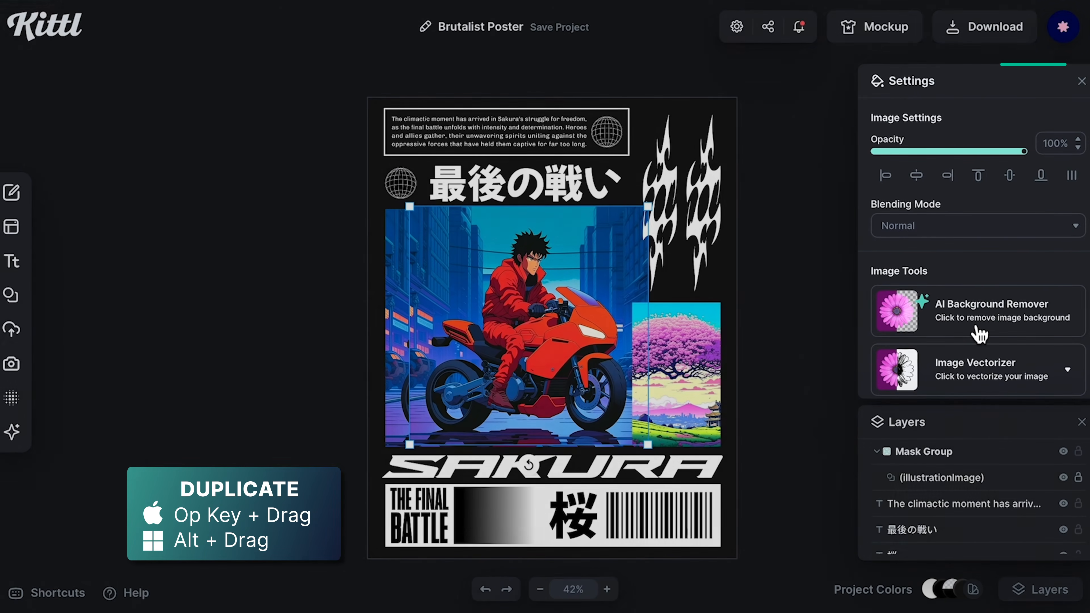
pyautogui.click(980, 334)
pyautogui.moveTo(594, 330); pyautogui.dragTo(558, 324)
pyautogui.rightClick(574, 352)
pyautogui.click(558, 343)
pyautogui.click(338, 331)
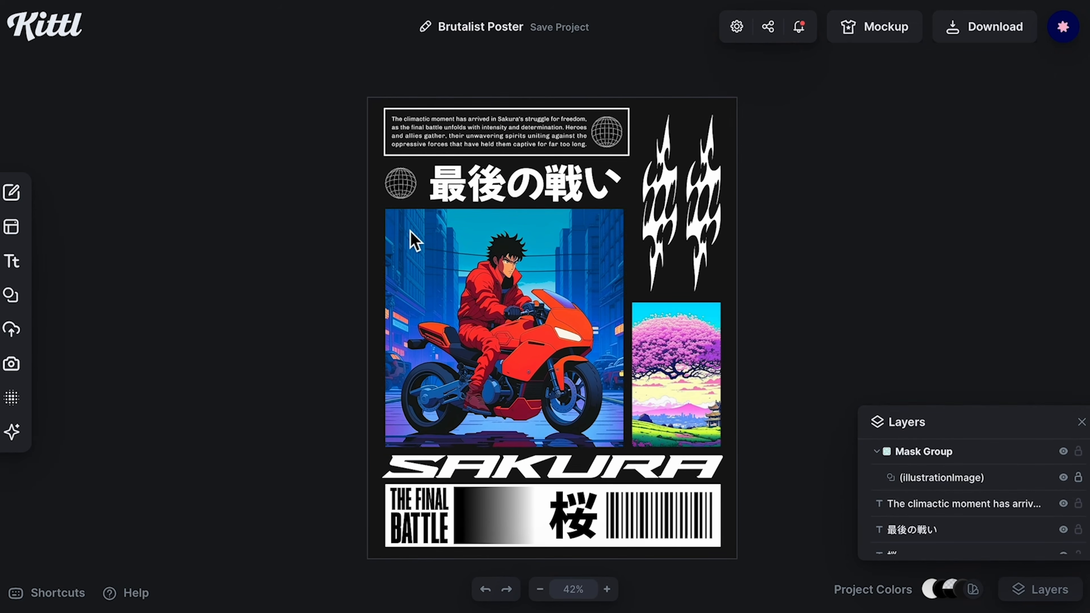
# Step: Adjust the motorcycle image to -100% saturation, -31% brightness and 30% contrast
pyautogui.scroll(-8, 980, 292)
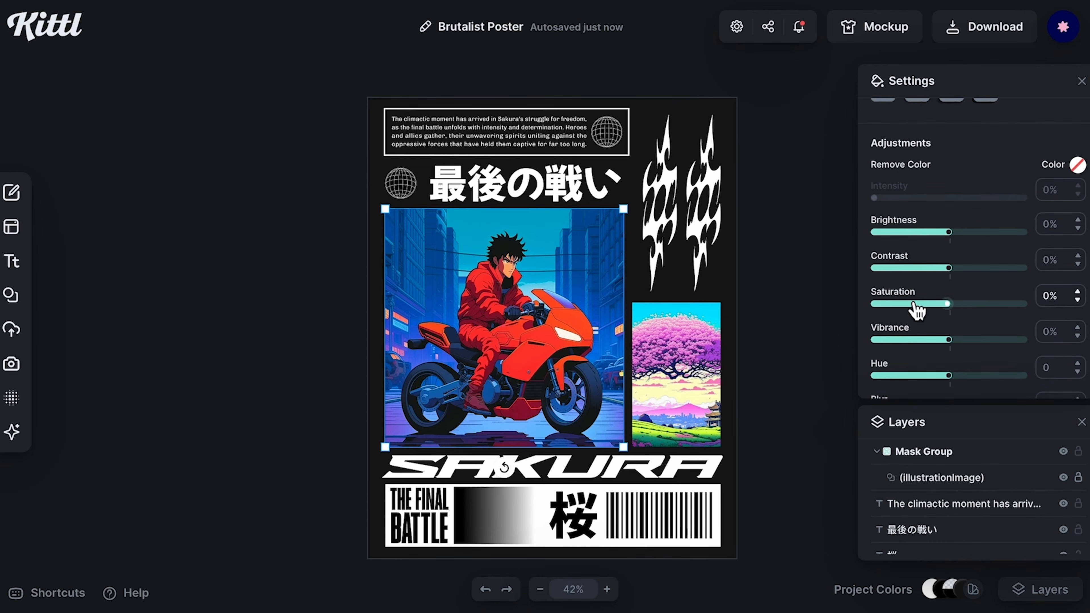
pyautogui.moveTo(914, 304); pyautogui.dragTo(872, 303)
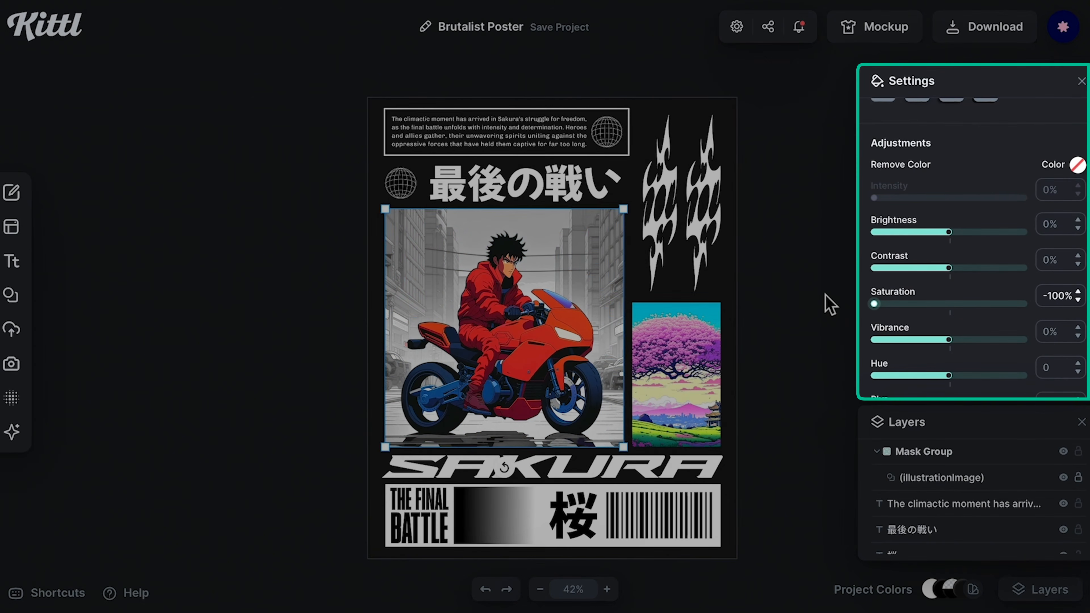
pyautogui.moveTo(949, 232); pyautogui.dragTo(927, 233)
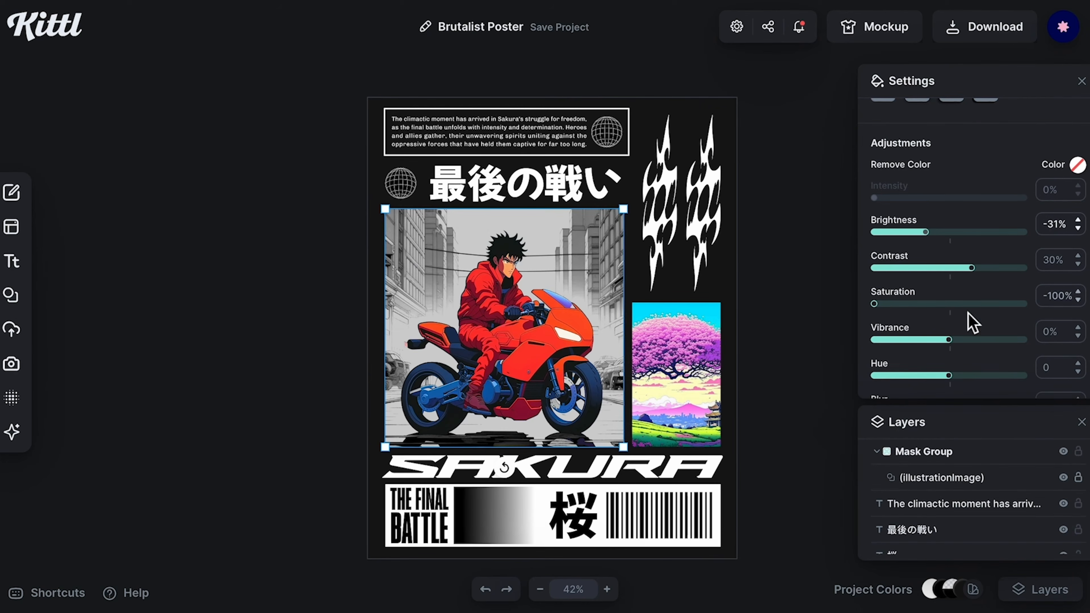
# Step: Set the motorcycle image's noise to 39% and select the sakura landscape image
pyautogui.scroll(-4, 972, 321)
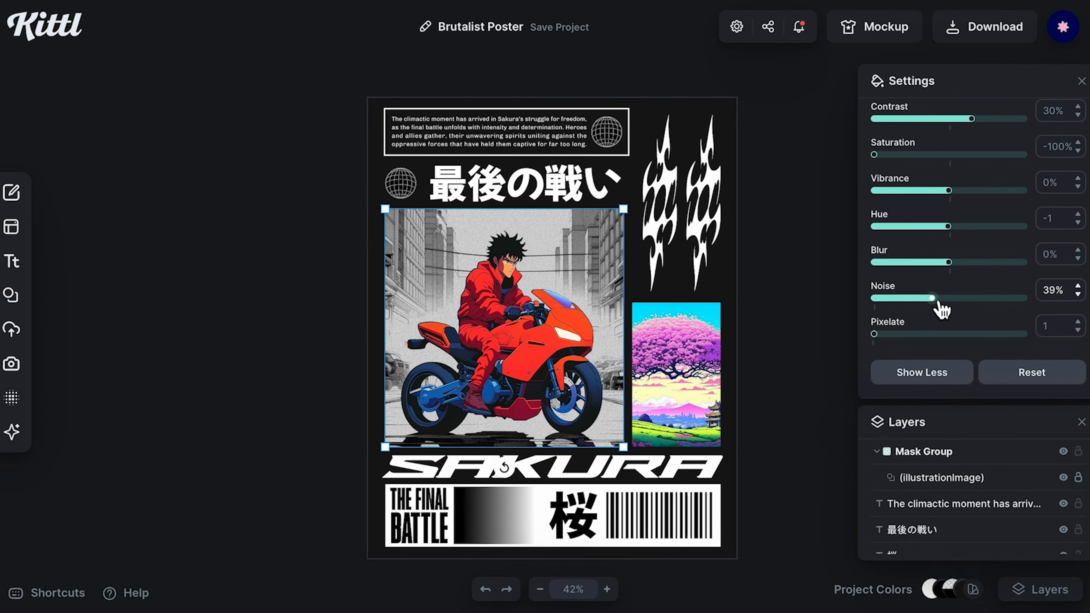
pyautogui.click(793, 339)
pyautogui.click(680, 386)
pyautogui.click(670, 469)
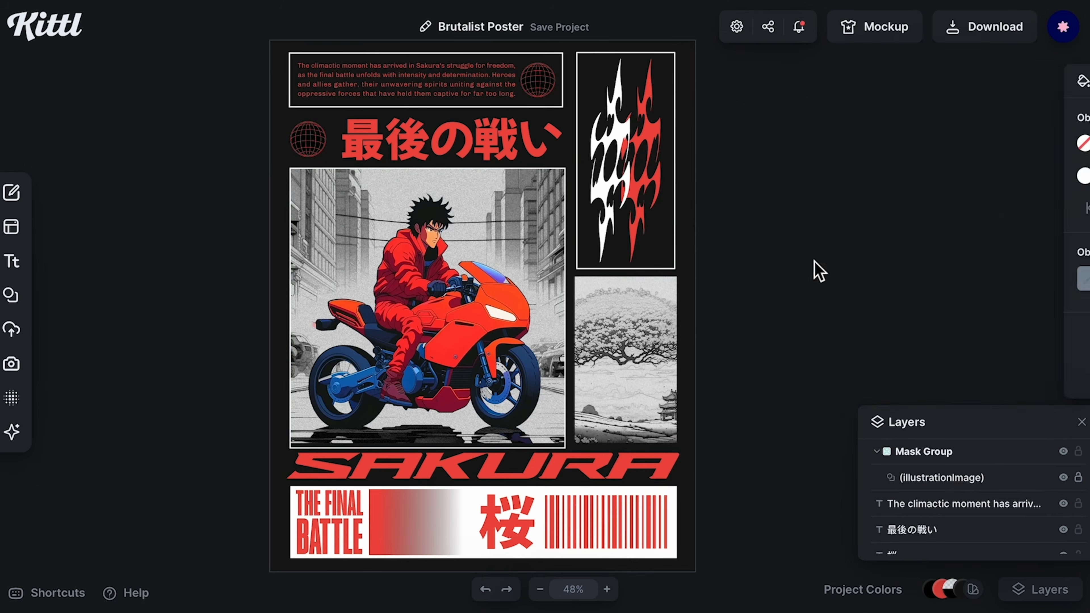
# Step: Set the Japanese title's fill to the off-white f2e8e8 document colour
pyautogui.rightClick(579, 342)
pyautogui.click(730, 564)
pyautogui.press('Escape')
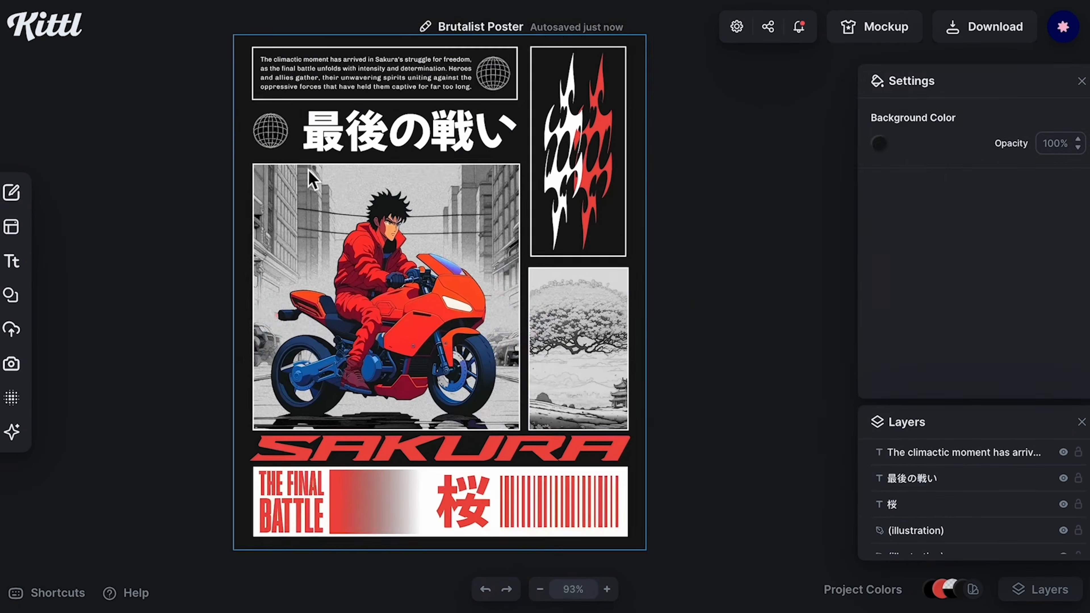
pyautogui.moveTo(707, 448); pyautogui.dragTo(588, 97)
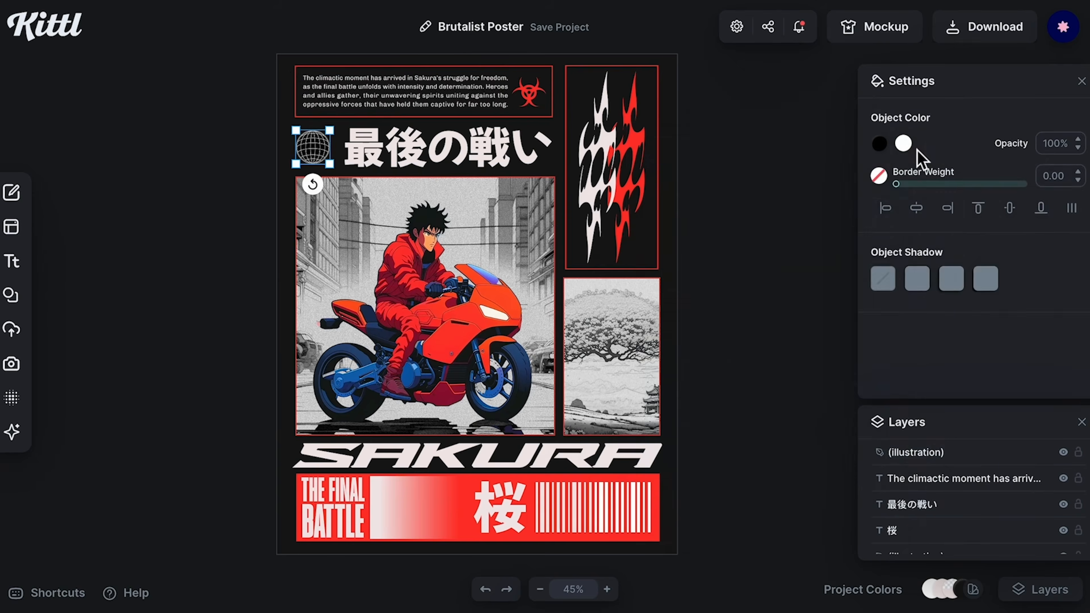
pyautogui.click(905, 145)
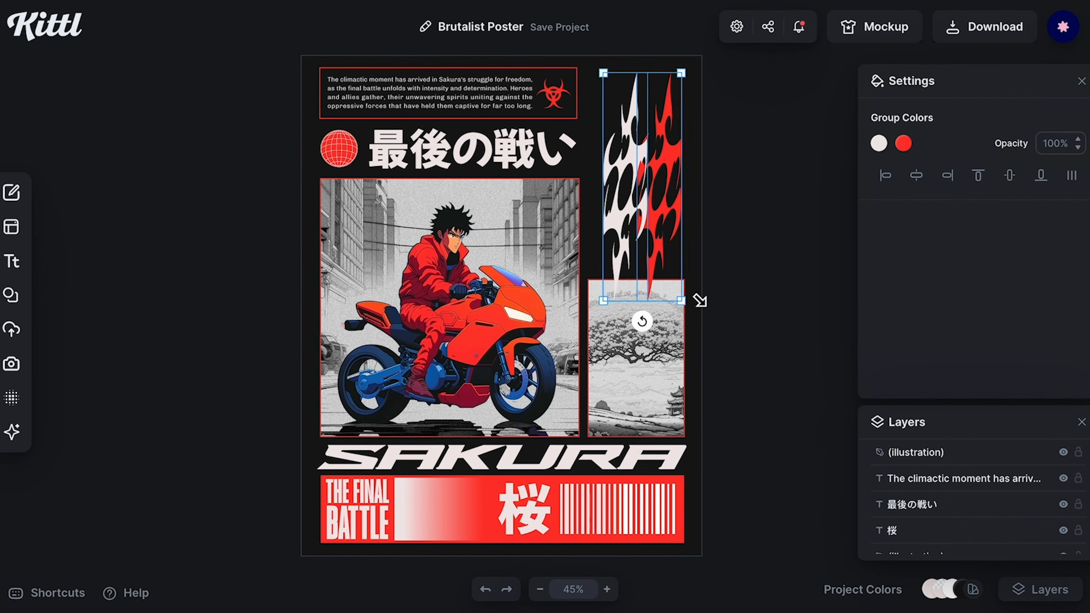
# Step: Apply a grain texture from the Grain Textures collection to the poster background
pyautogui.click(11, 397)
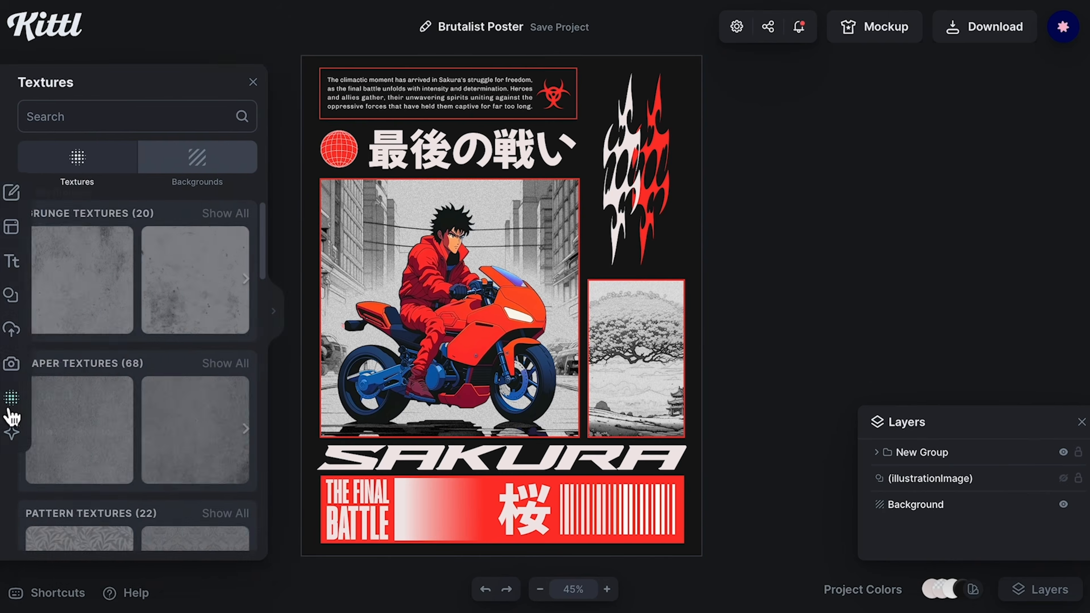
pyautogui.click(222, 320)
pyautogui.scroll(-6, 236, 386)
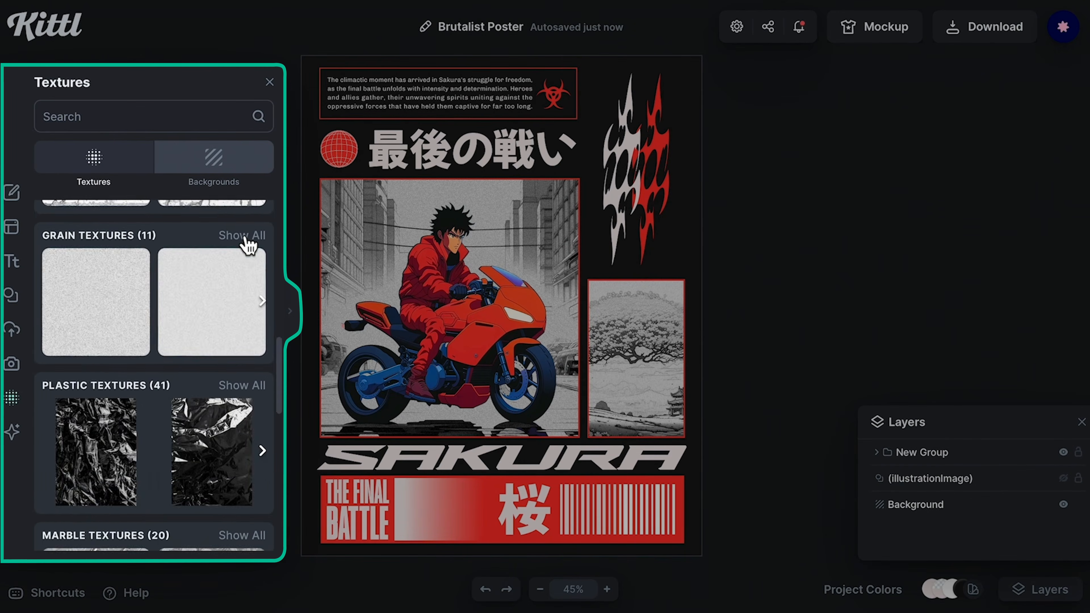
pyautogui.click(237, 237)
pyautogui.click(180, 407)
# Step: Set the texture's blend mode to Color Burn
pyautogui.click(978, 243)
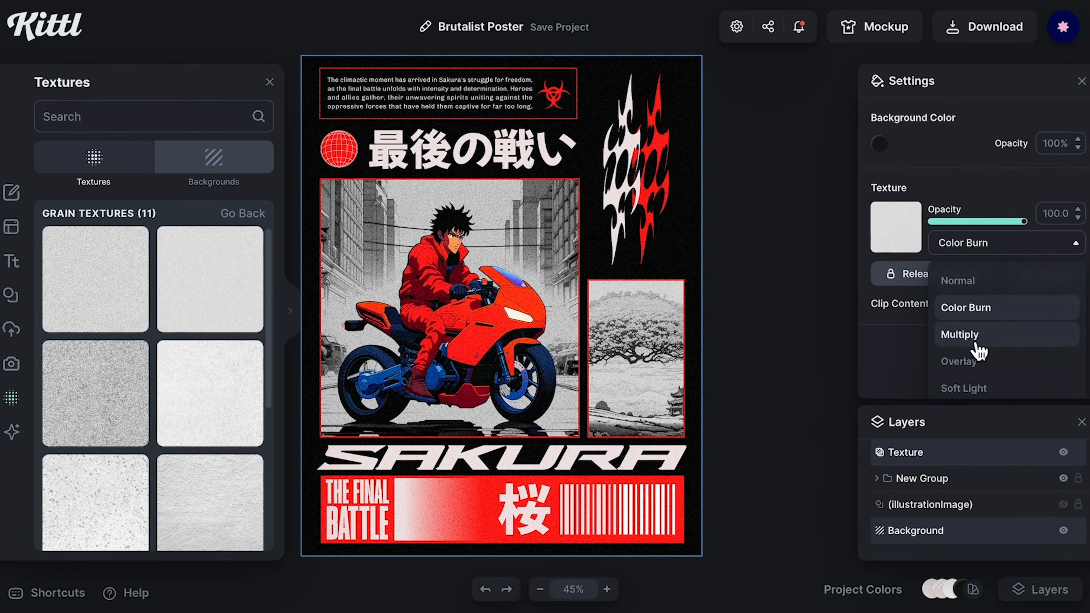
pyautogui.click(977, 336)
pyautogui.click(958, 360)
pyautogui.click(978, 243)
pyautogui.click(966, 306)
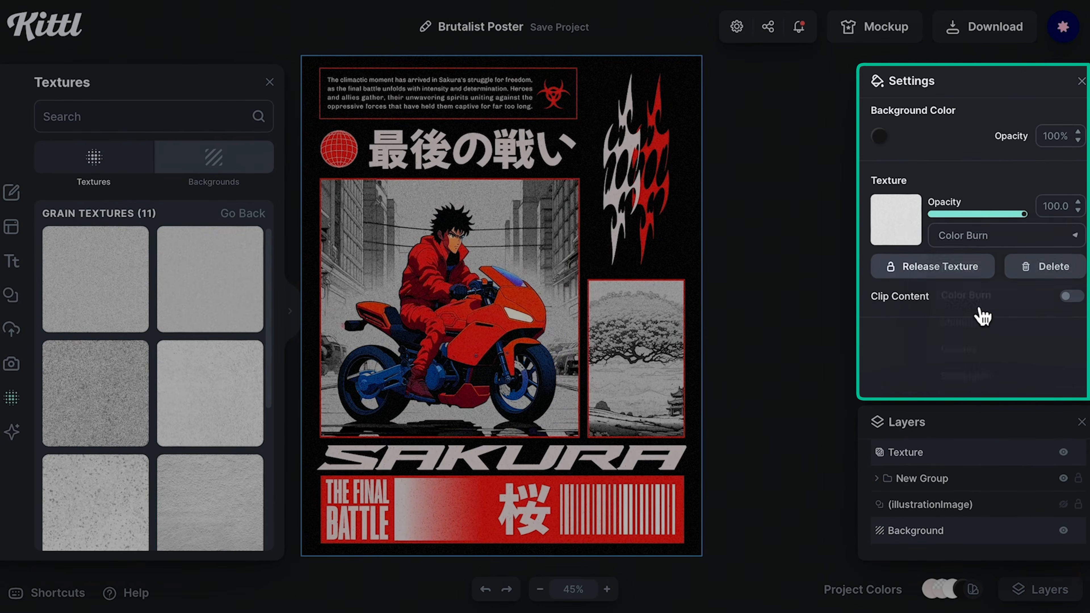
# Step: Swap to a different grain texture and lower the texture opacity to 35.3
pyautogui.scroll(-8, 192, 438)
pyautogui.click(210, 400)
pyautogui.click(970, 339)
pyautogui.moveTo(1023, 221); pyautogui.dragTo(949, 222)
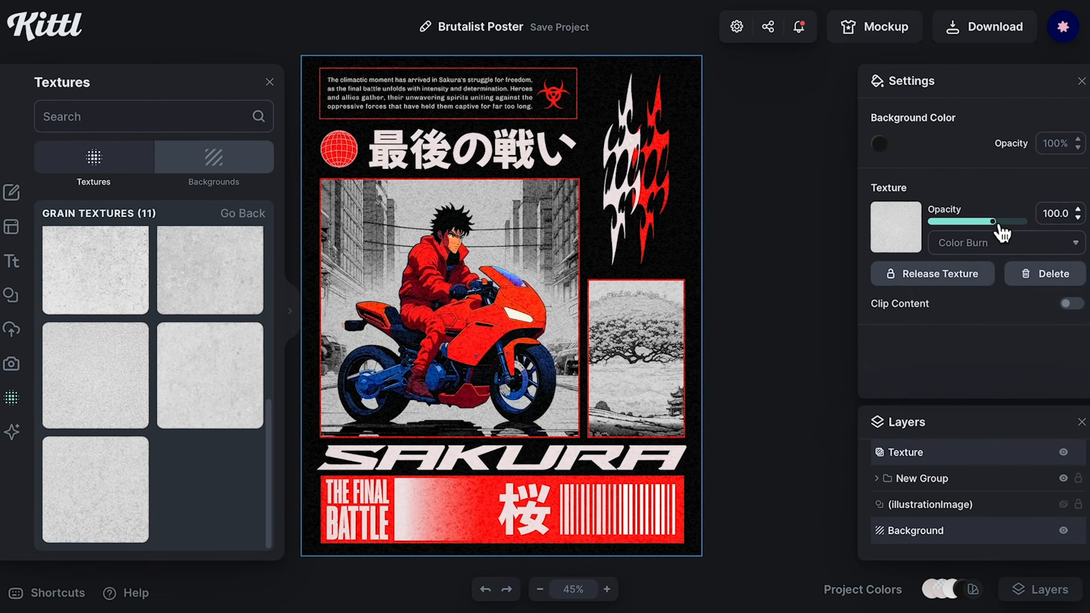
# Step: Set the texture's blend mode to Alpha Mask
pyautogui.click(979, 243)
pyautogui.click(983, 377)
pyautogui.click(1069, 304)
pyautogui.click(1069, 303)
pyautogui.scroll(5, 455, 283)
pyautogui.scroll(-5, 455, 283)
pyautogui.scroll(5, 478, 123)
pyautogui.scroll(-4, 479, 122)
pyautogui.scroll(-5, 479, 122)
pyautogui.scroll(4, 478, 122)
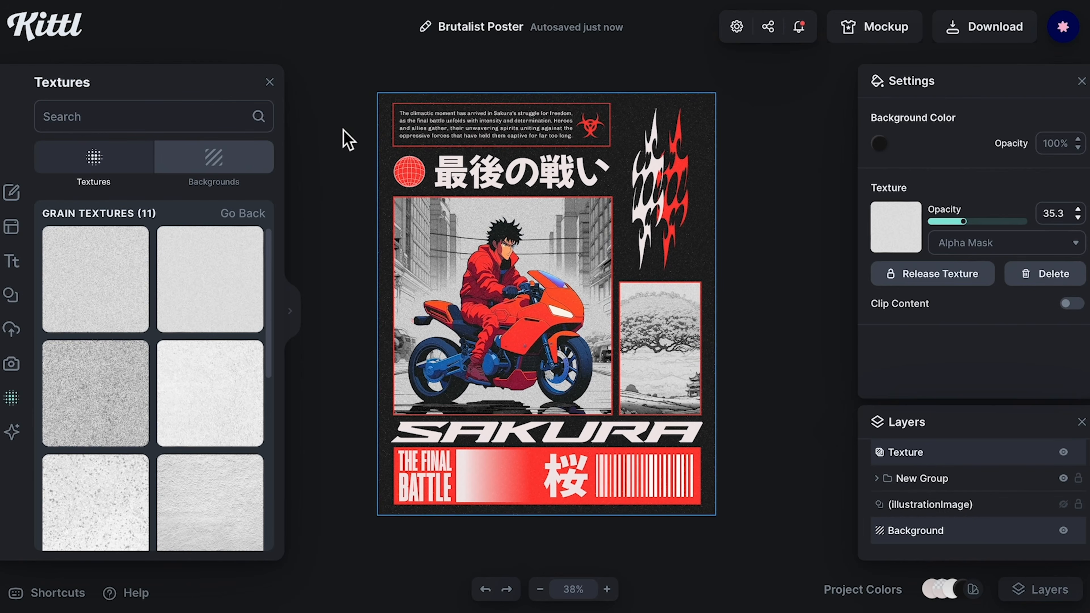
pyautogui.click(345, 138)
pyautogui.click(270, 82)
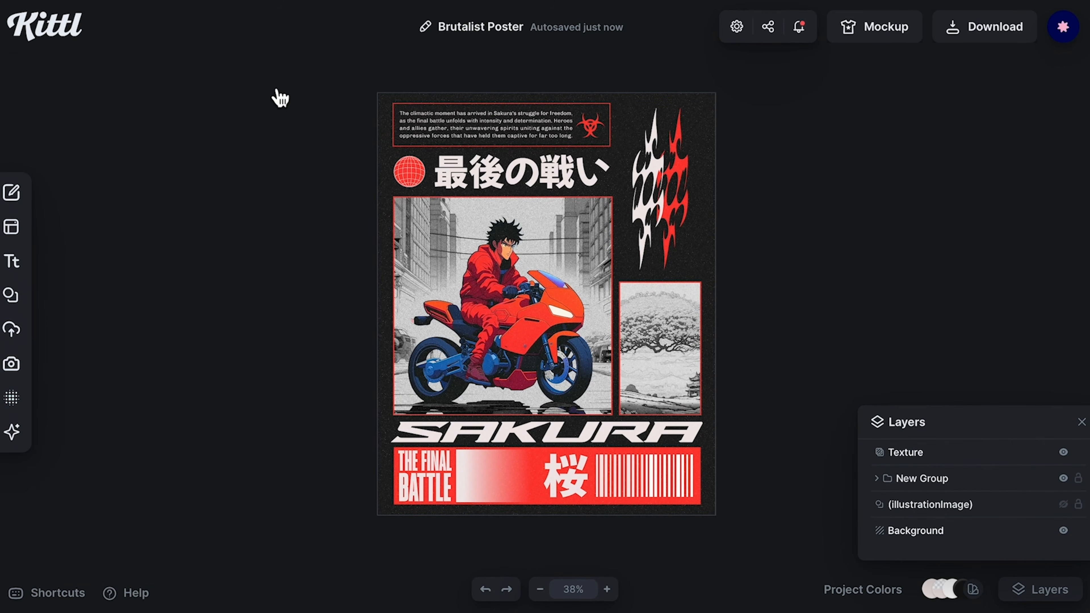